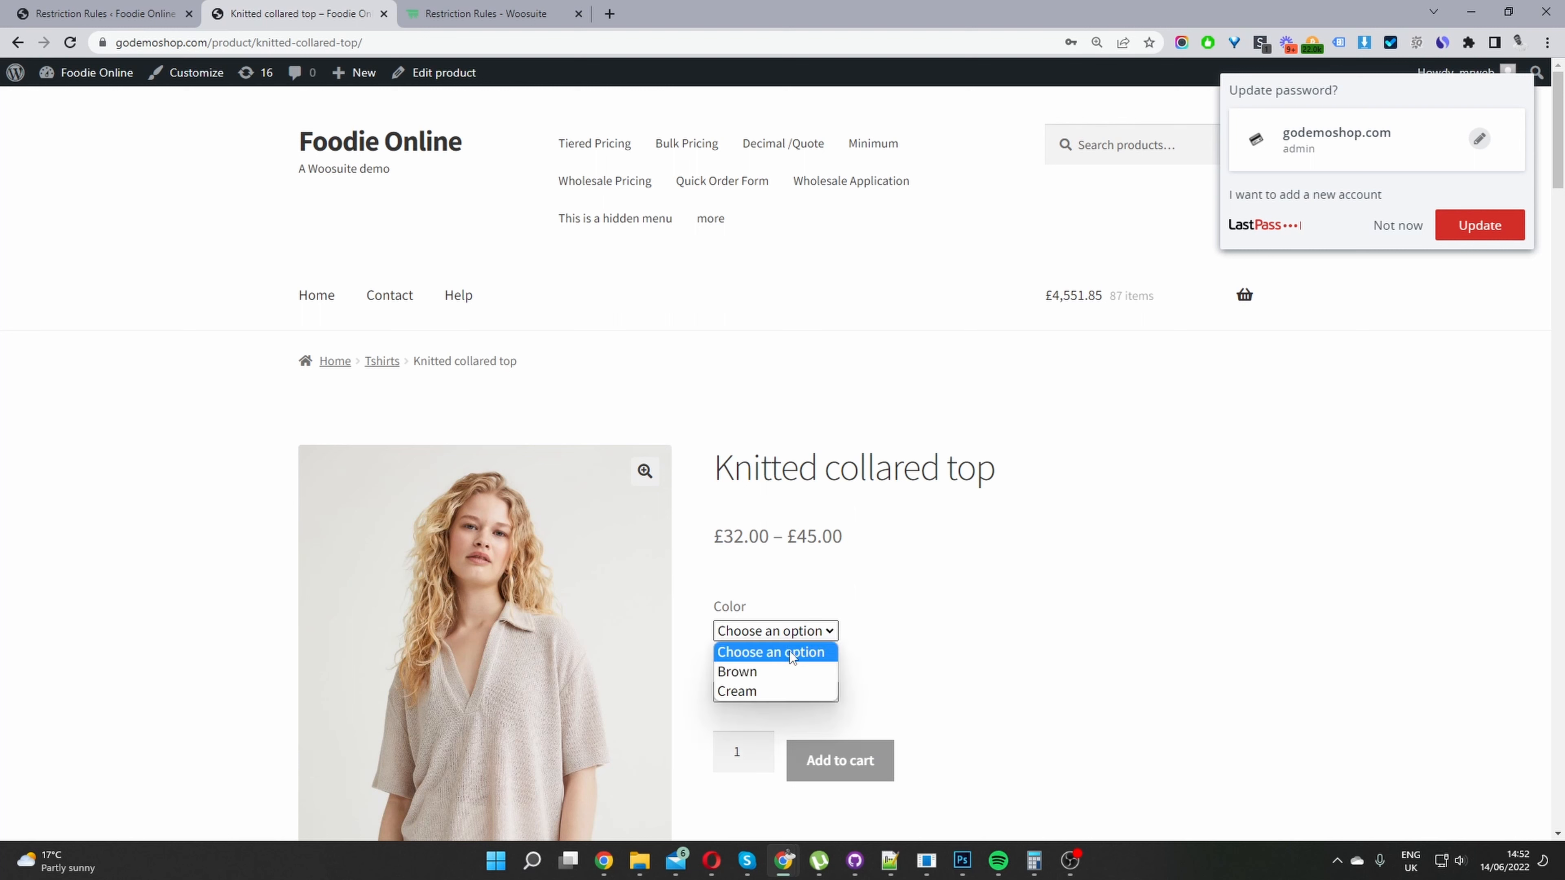
Step: Choose the Brown color and size L for the Knitted collared top on its product page
left_click(788, 672)
left_click(798, 693)
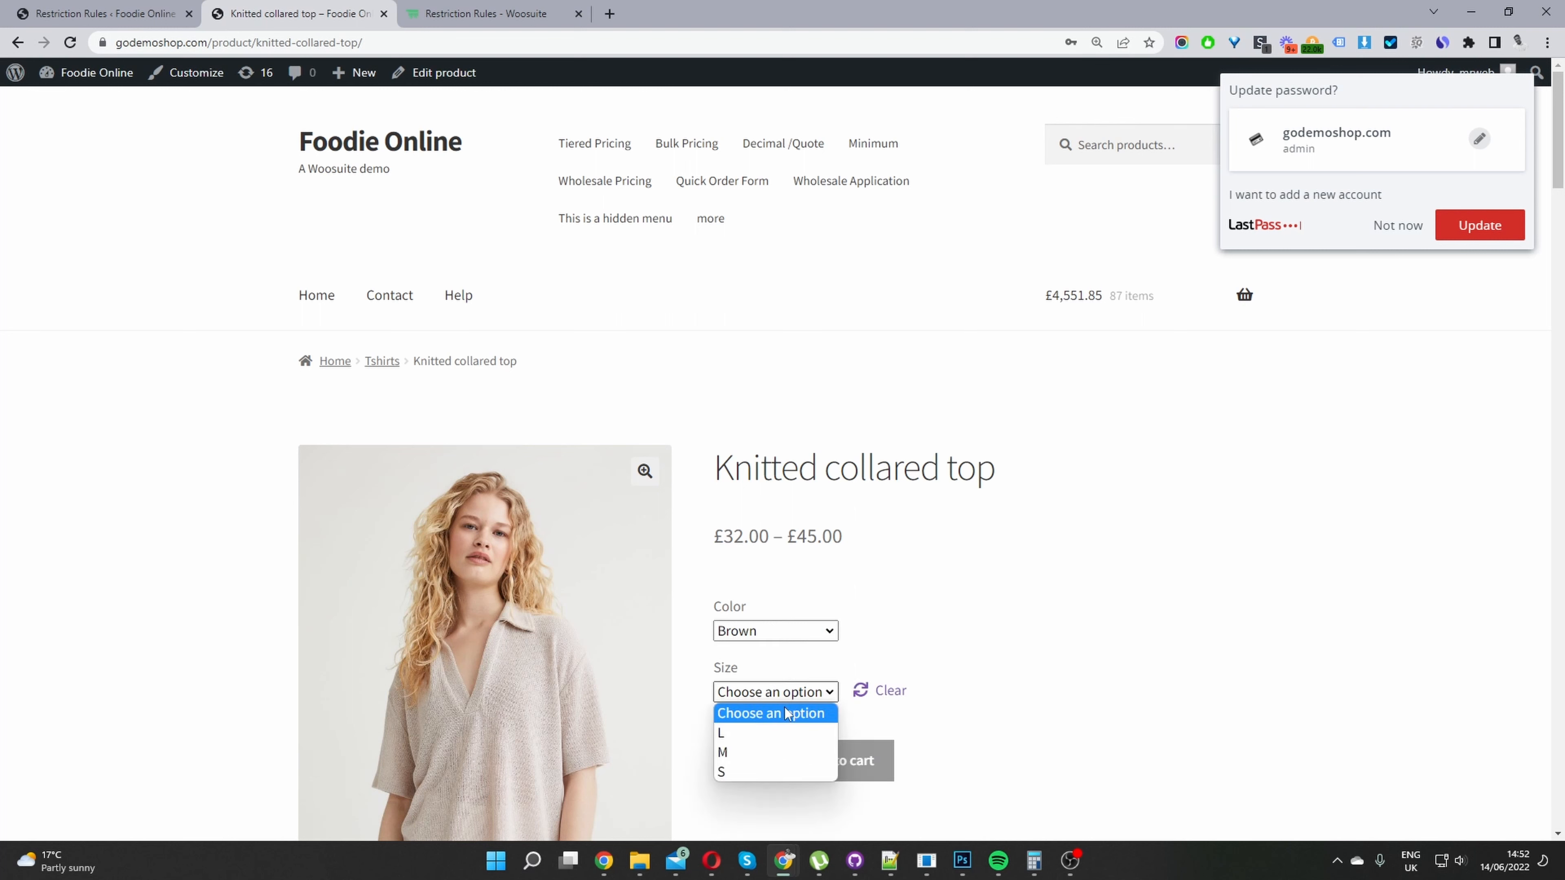
left_click(775, 730)
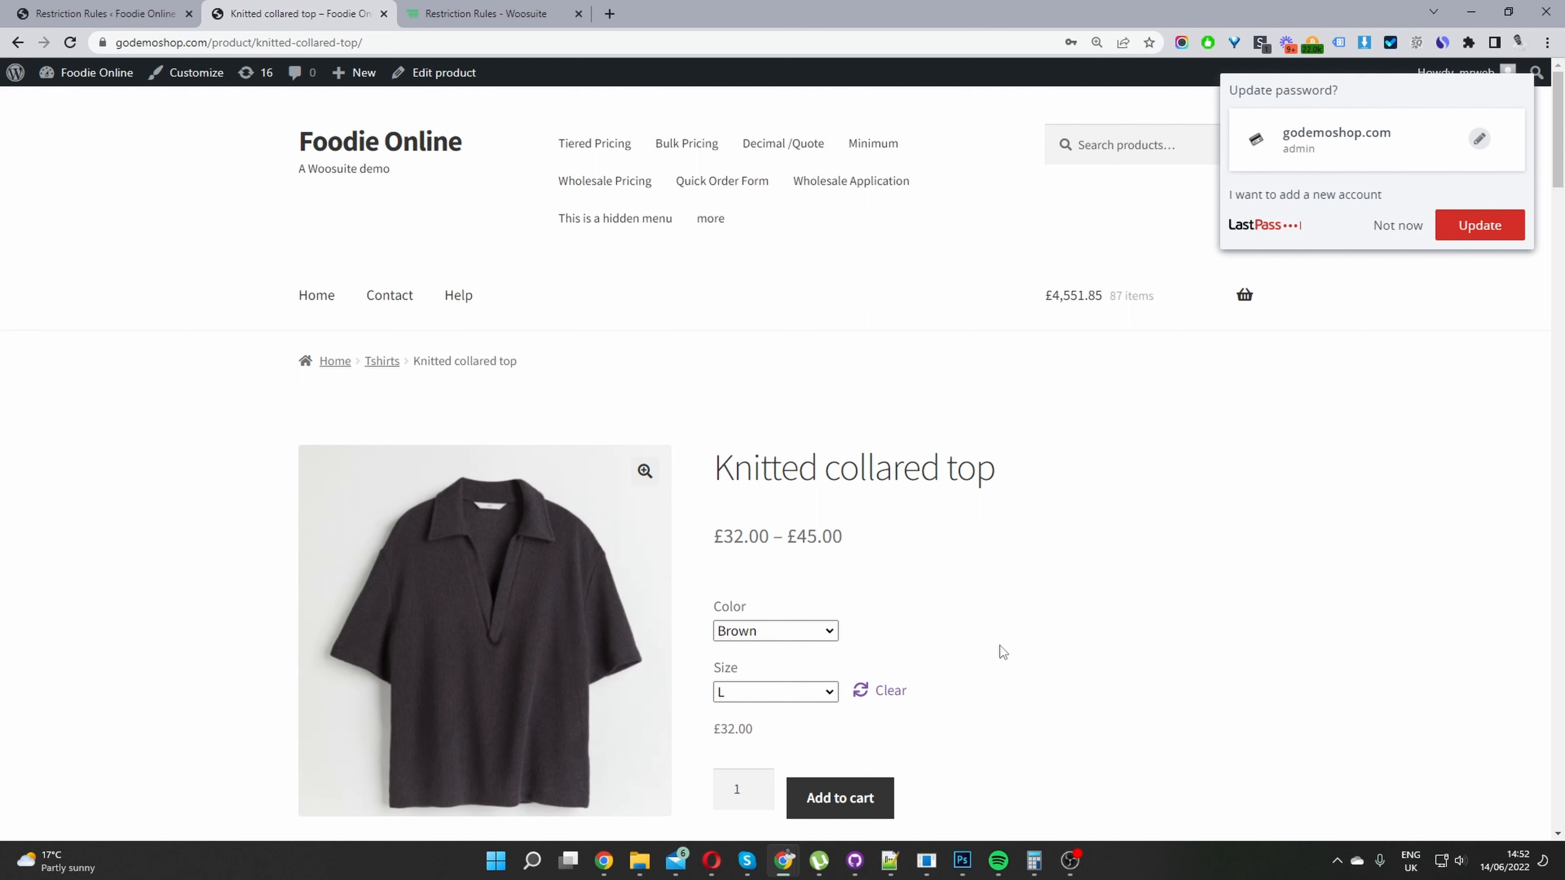
Step: Open Woosuite's Restriction Rules in the shop admin and expand the Password Protected Rules section
left_click(456, 13)
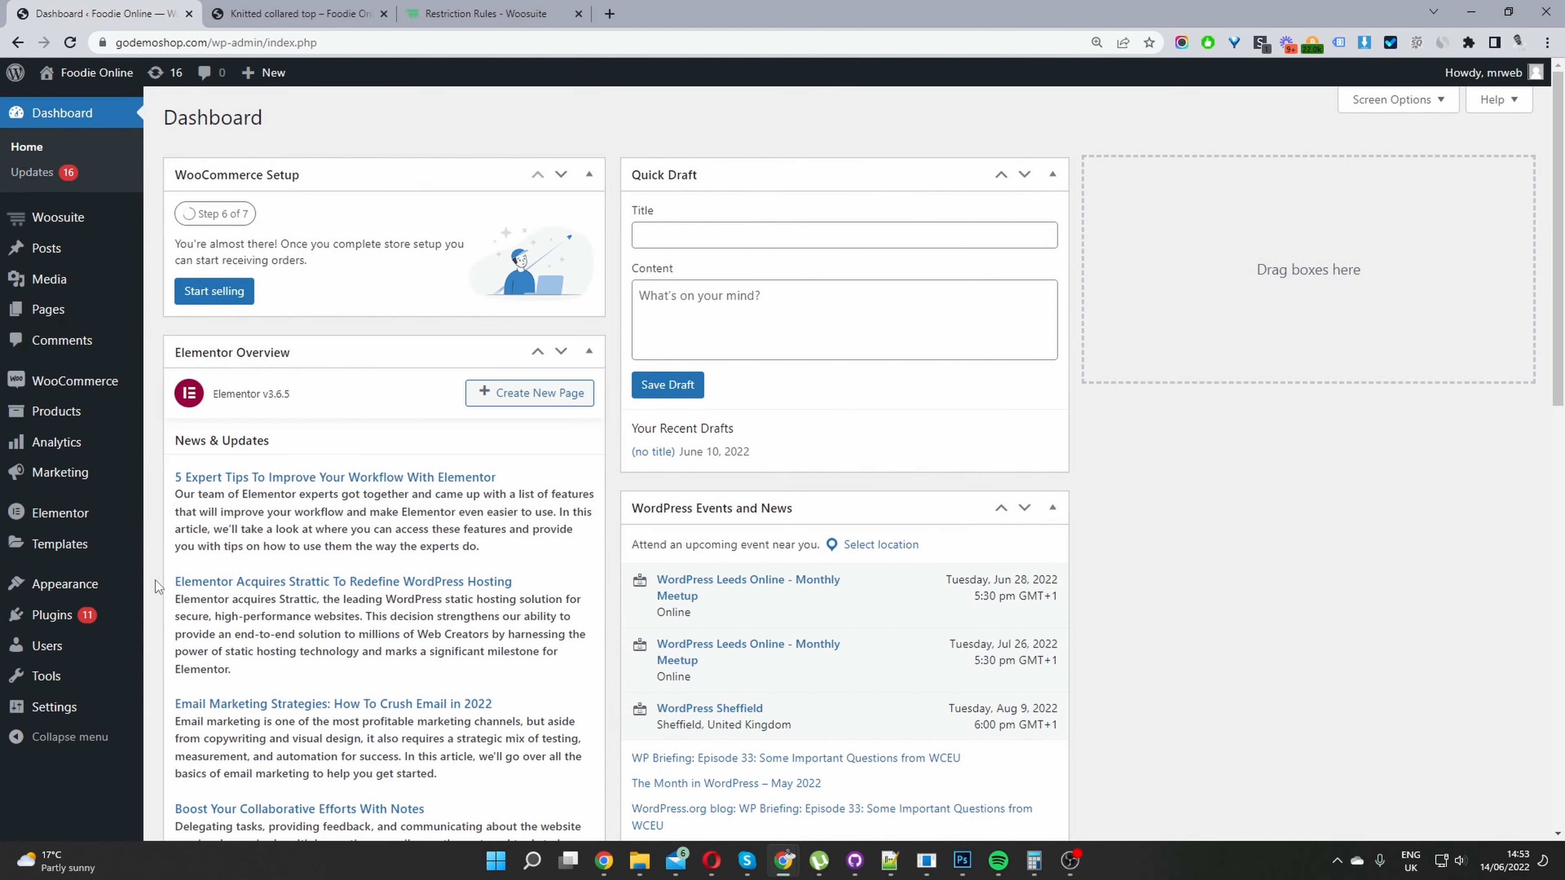
mouse_move(110, 622)
mouse_move(74, 223)
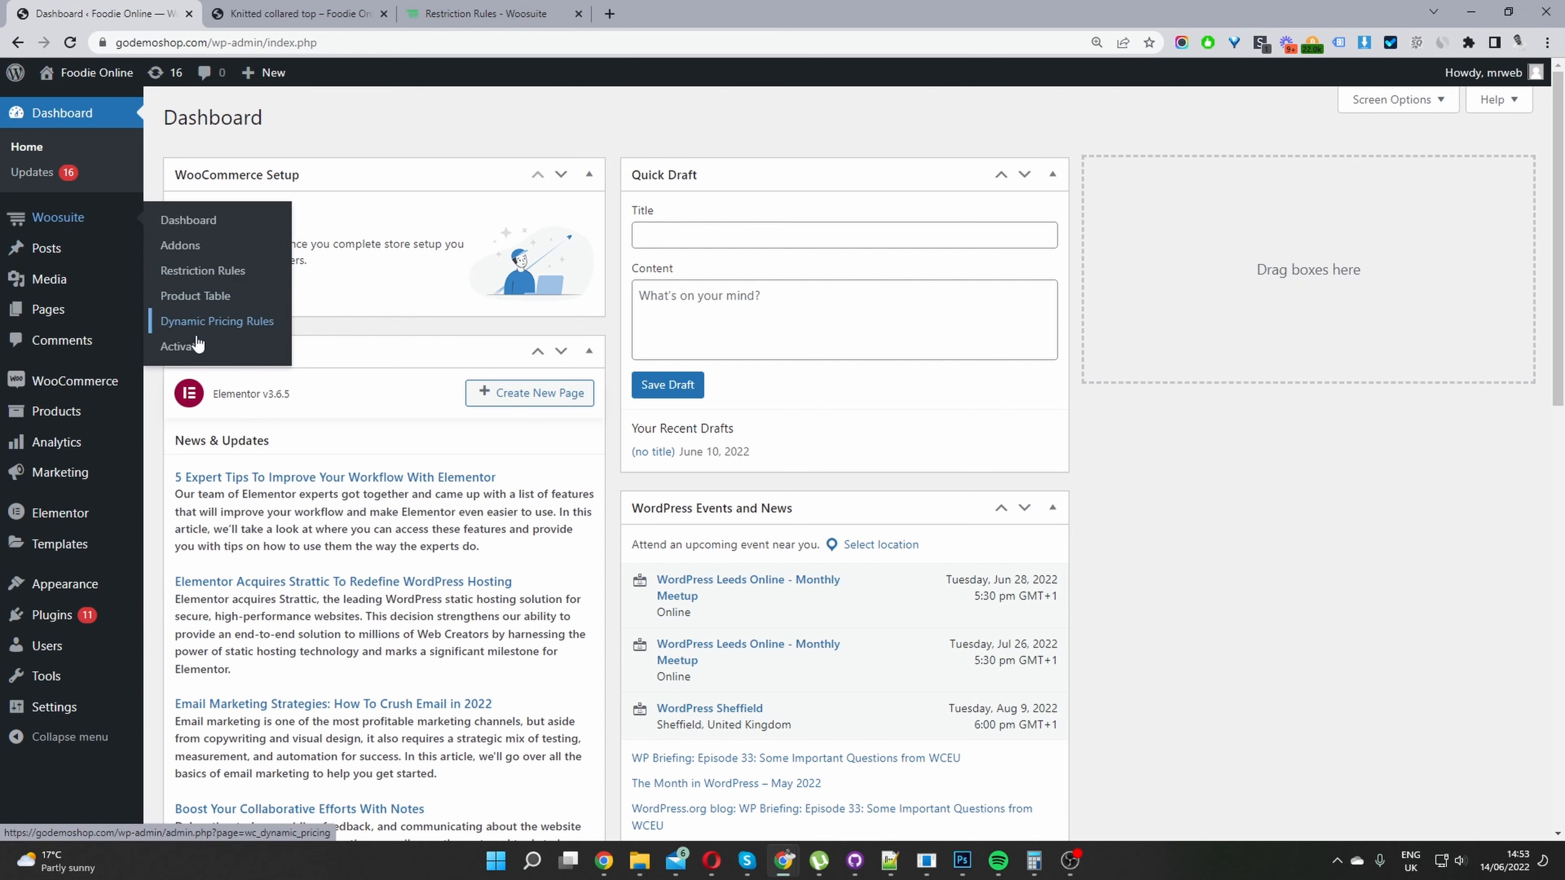
left_click(229, 272)
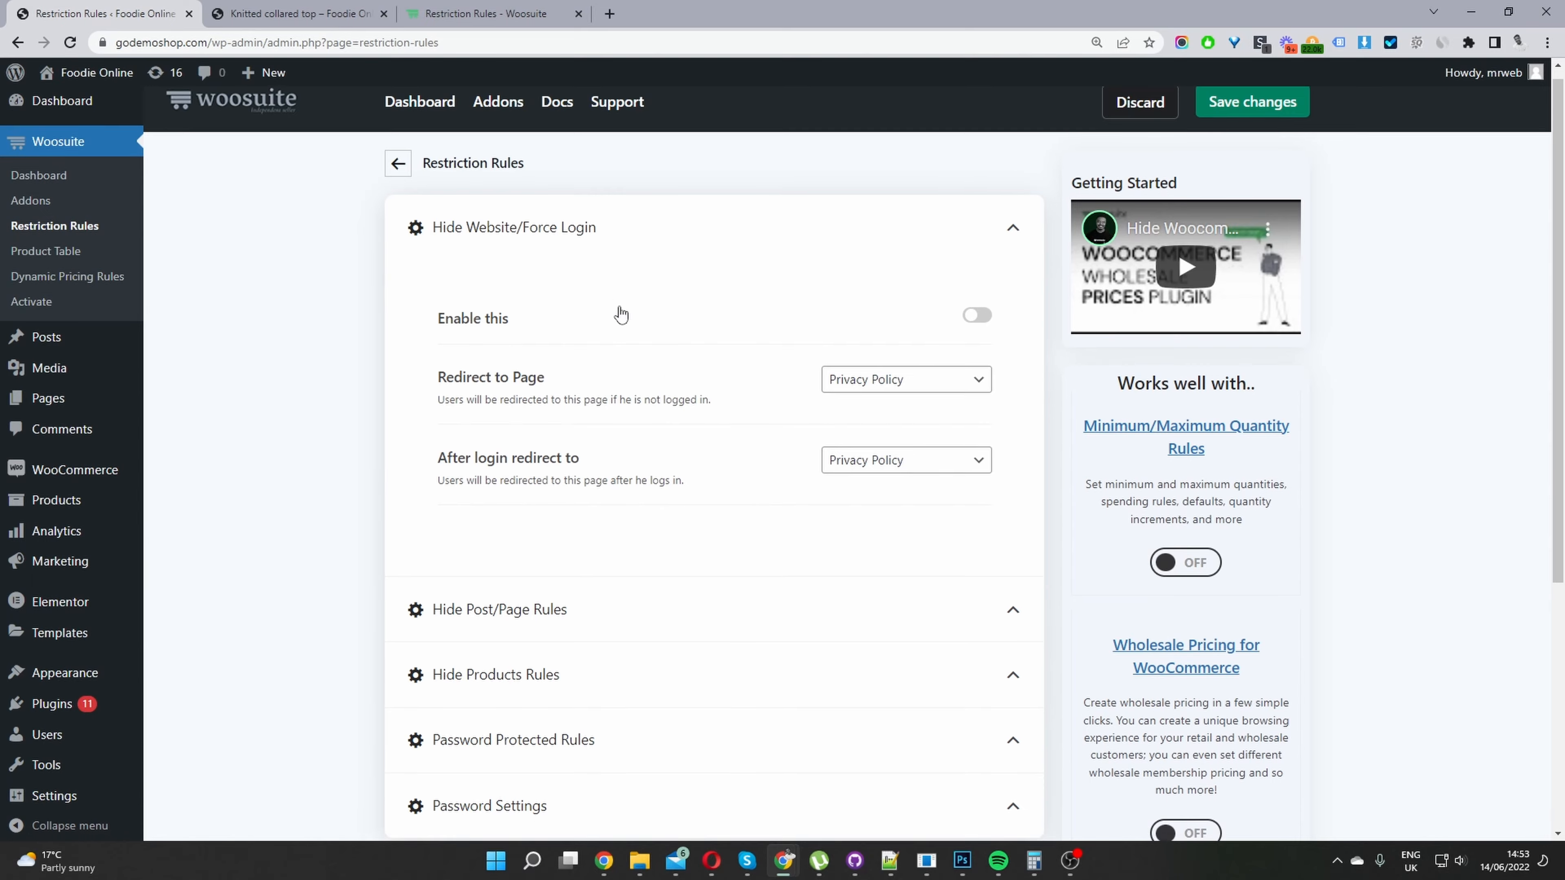
scroll(653, 378, "down", 4)
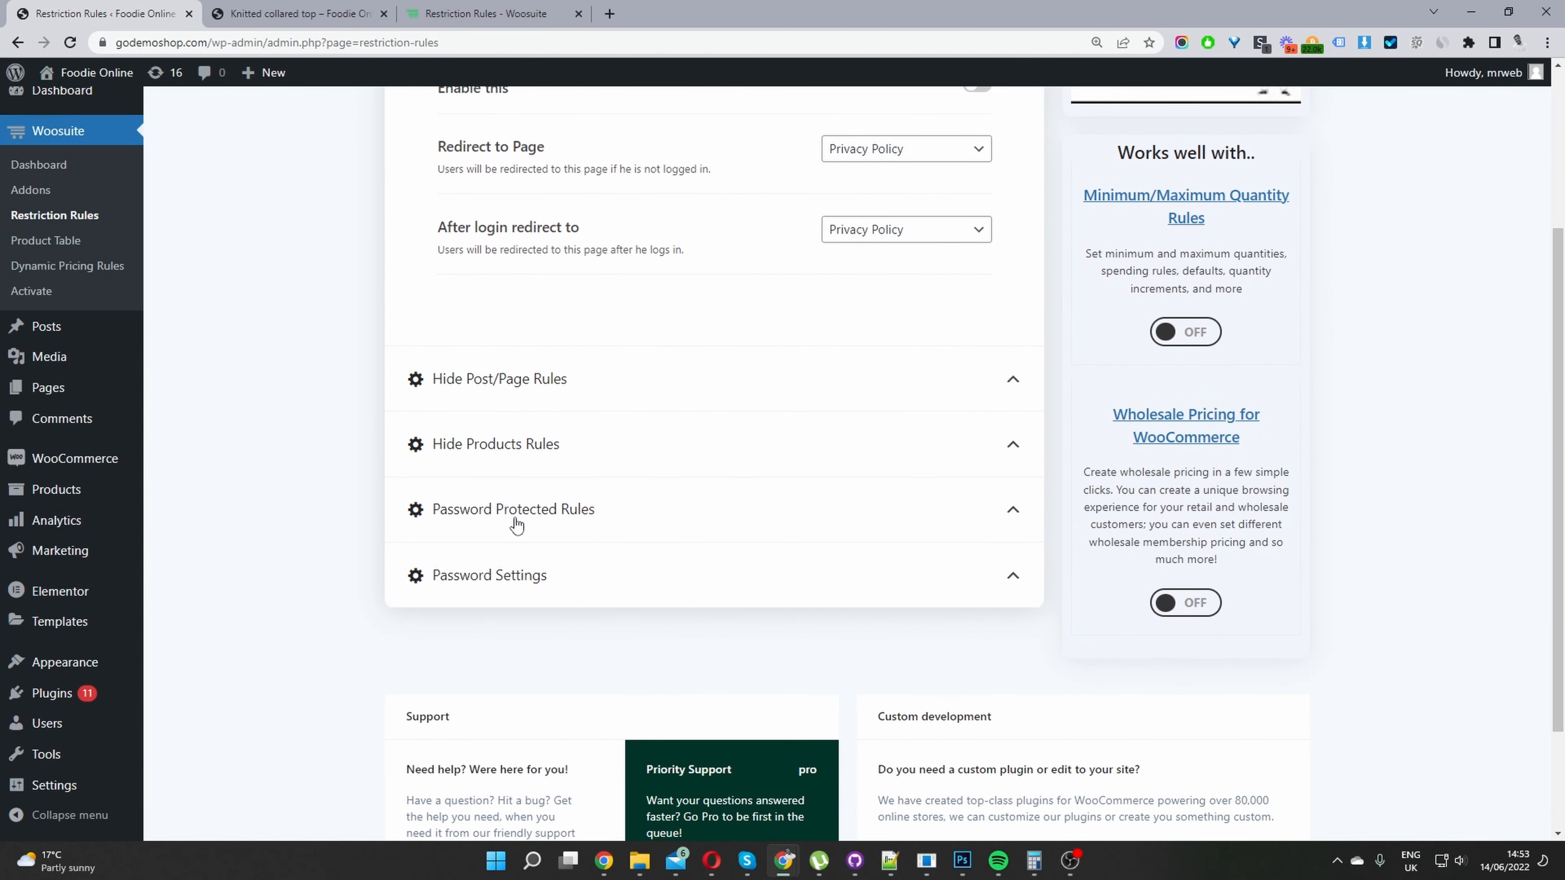
left_click(517, 517)
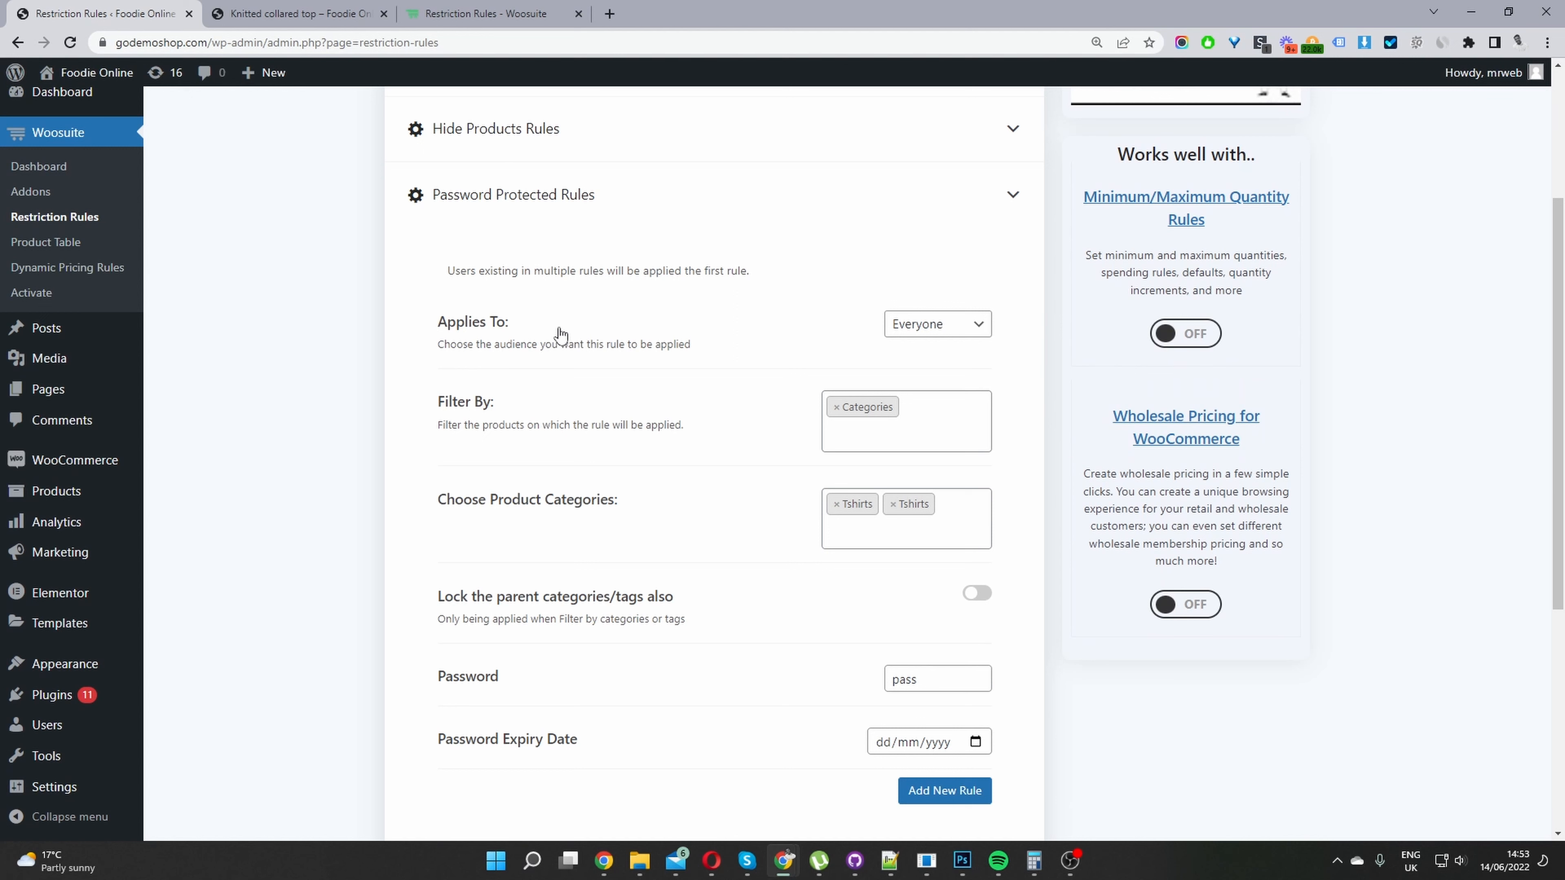
Step: Apply the password rule to Everyone and replace its Categories filter with Products
left_click(927, 327)
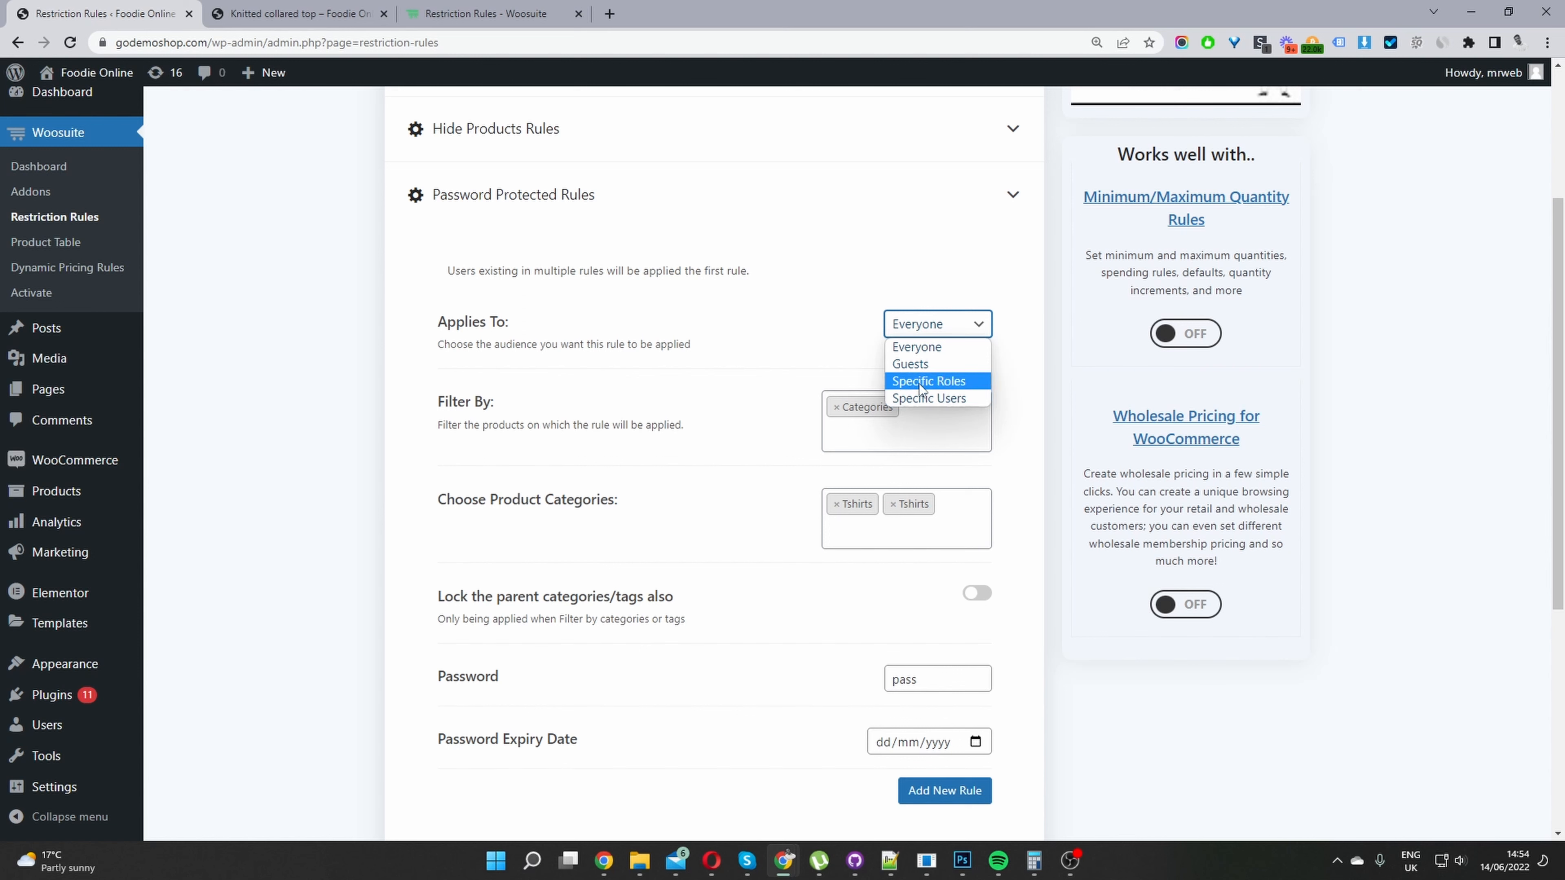
left_click(920, 347)
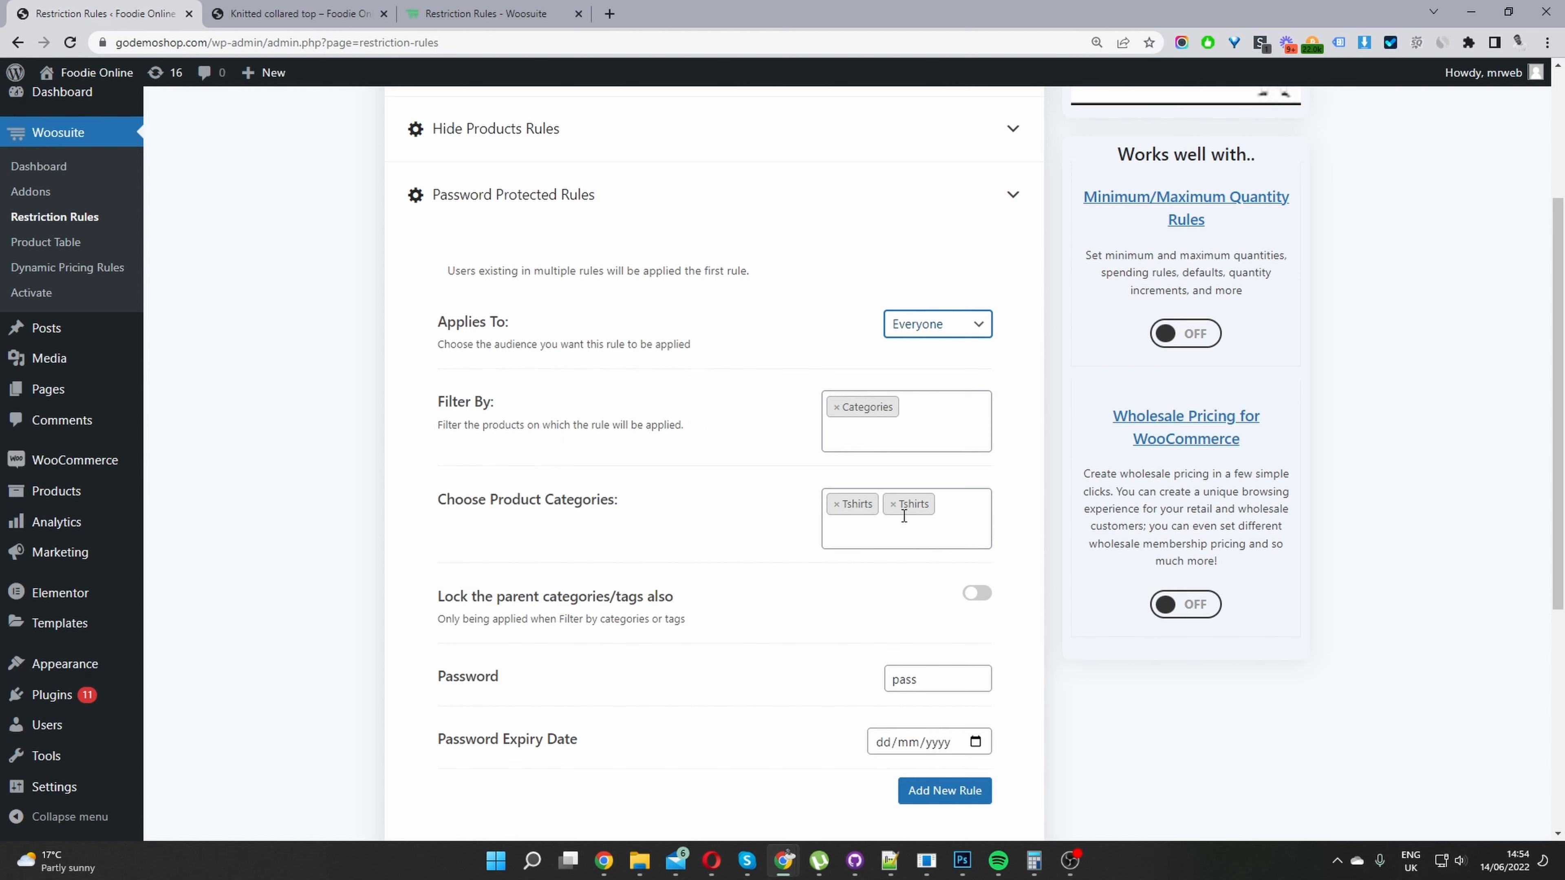
left_click(913, 437)
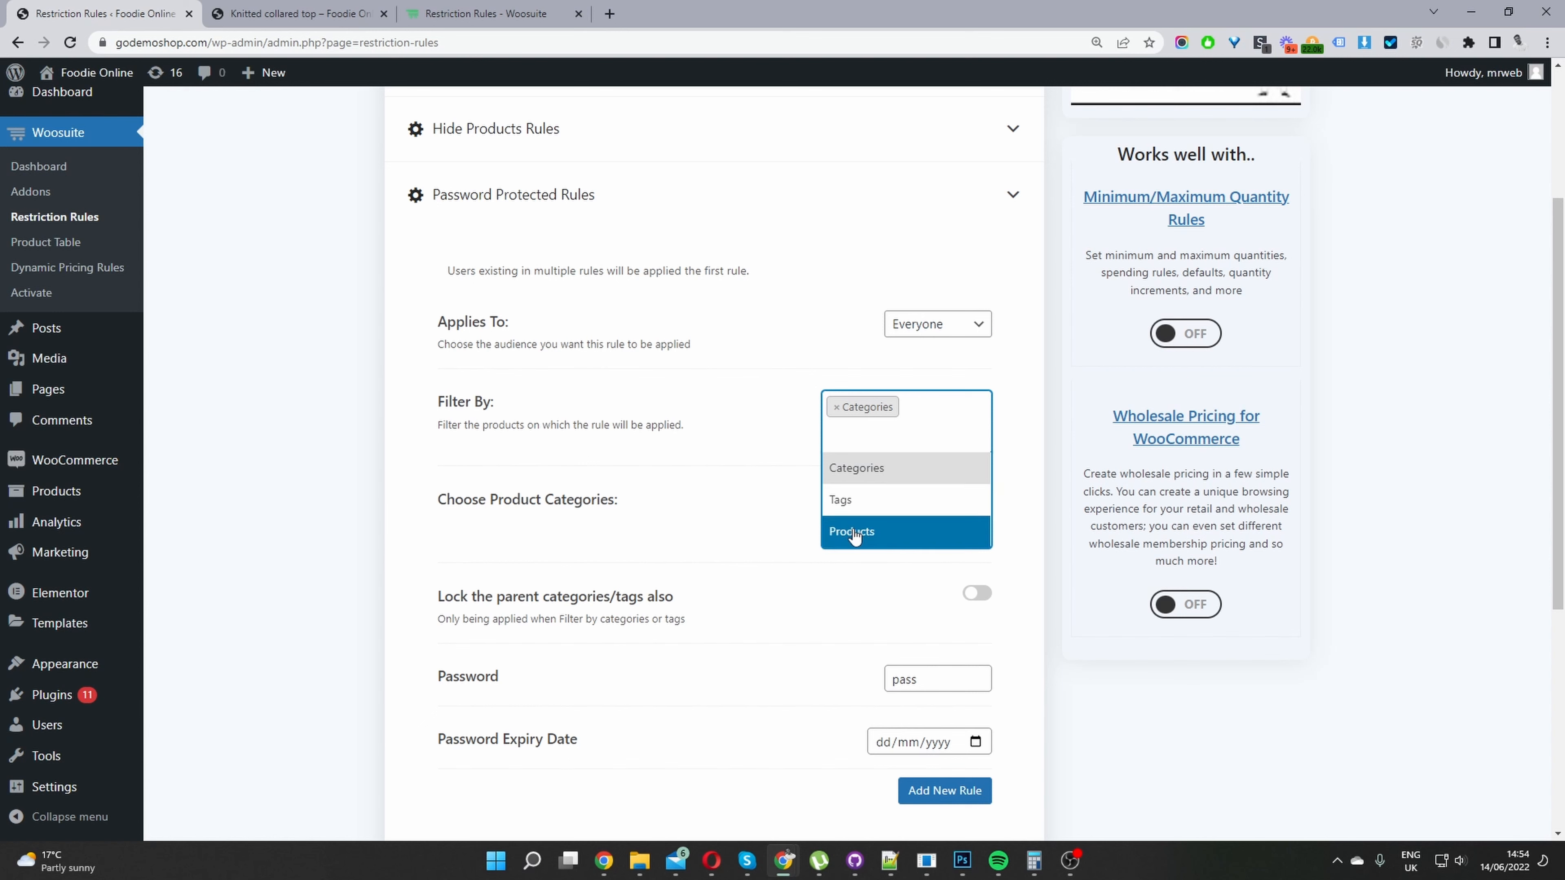
left_click(840, 409)
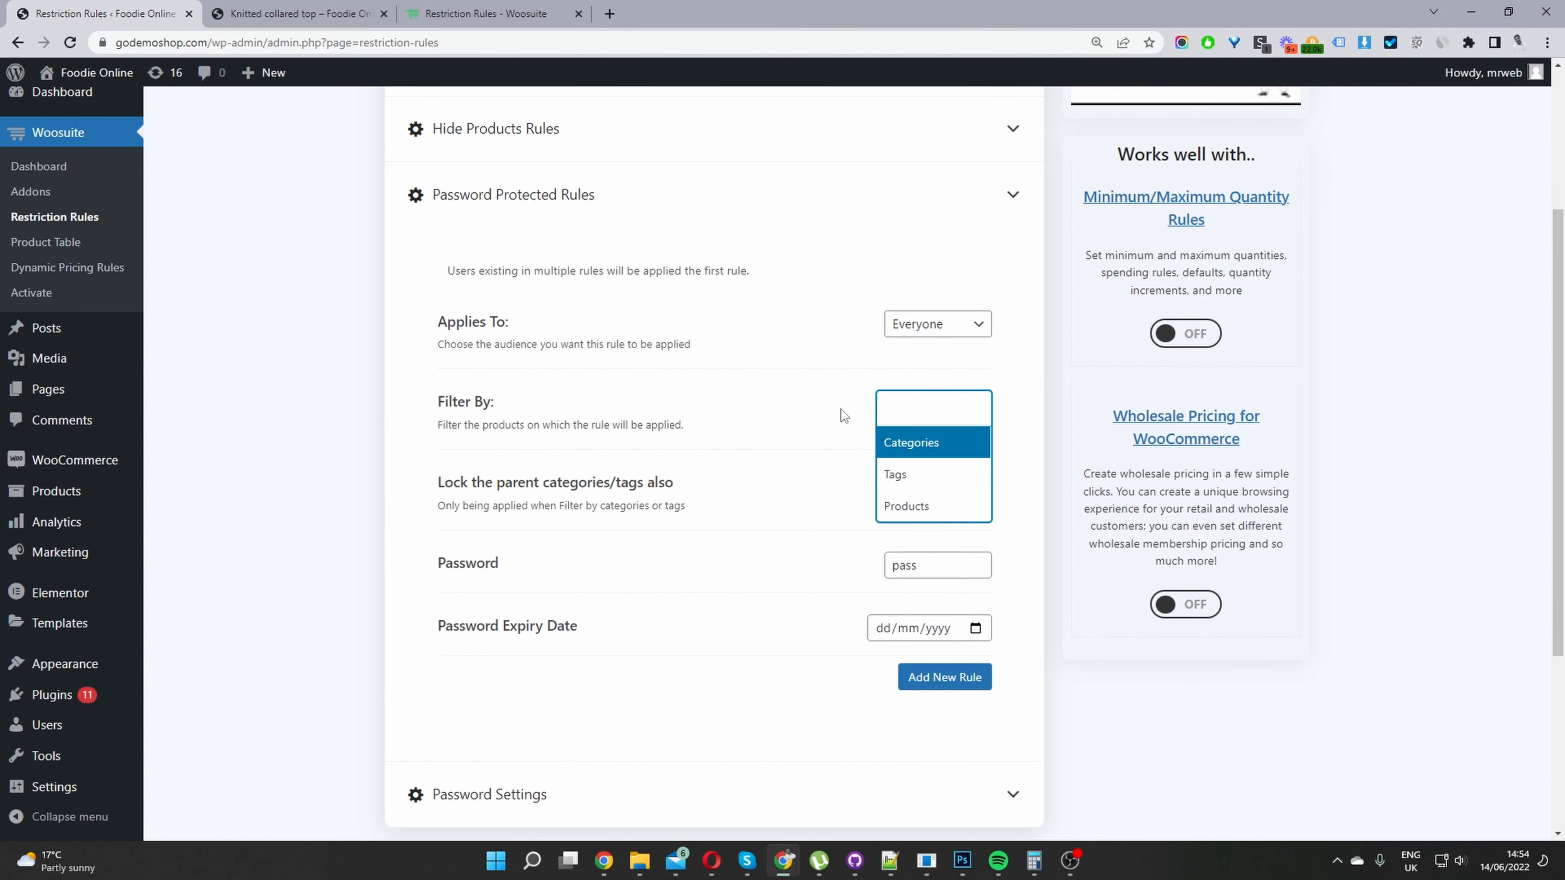
left_click(906, 505)
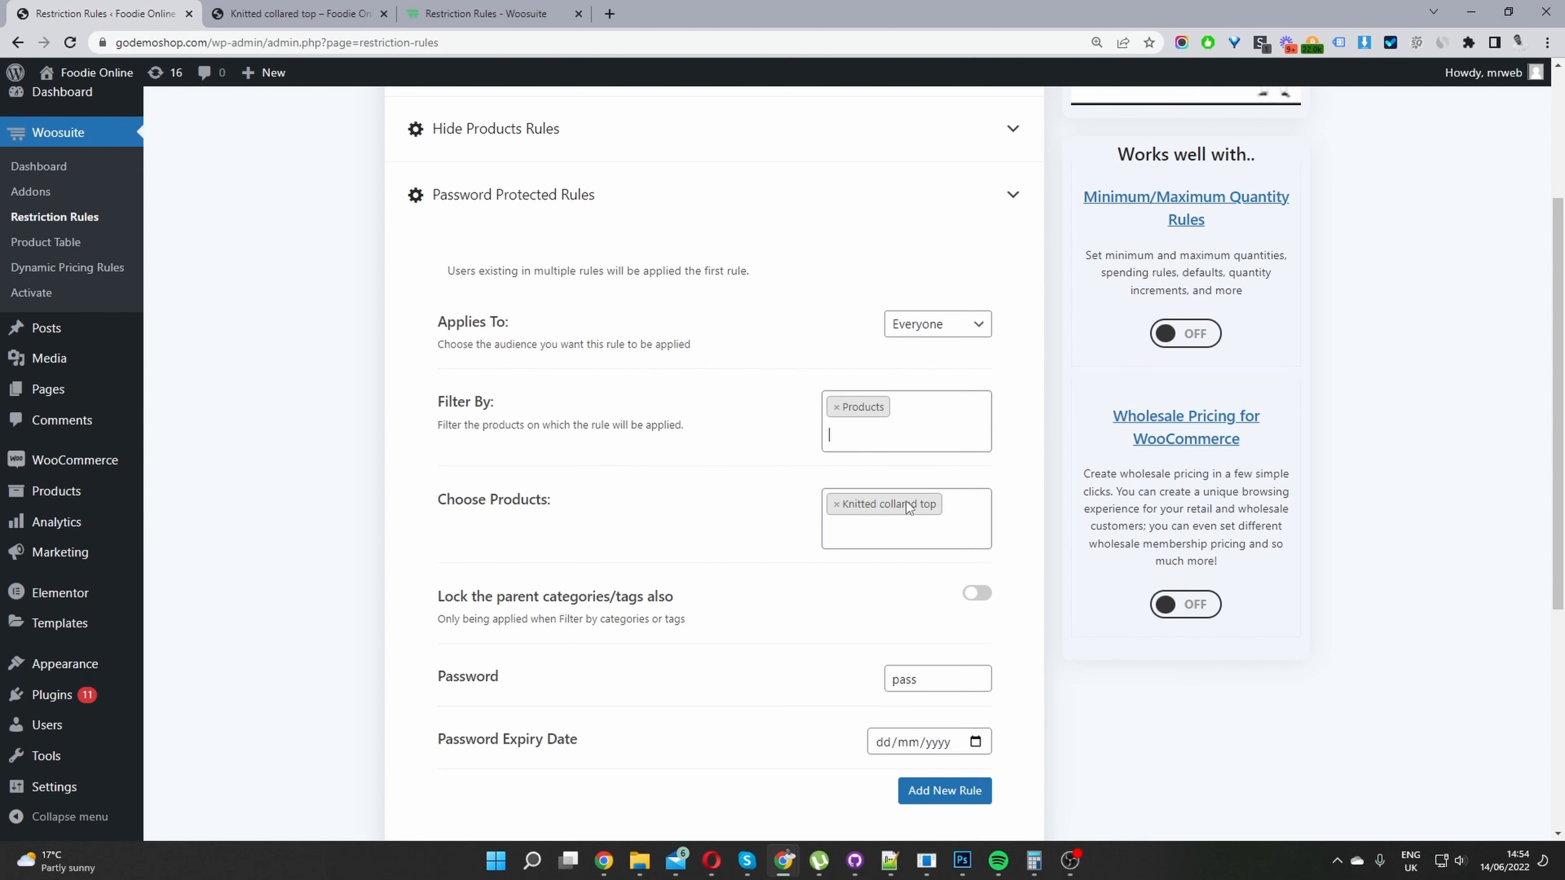
Step: Review the products available for the rule, along with its password and expiry date fields
left_click(892, 534)
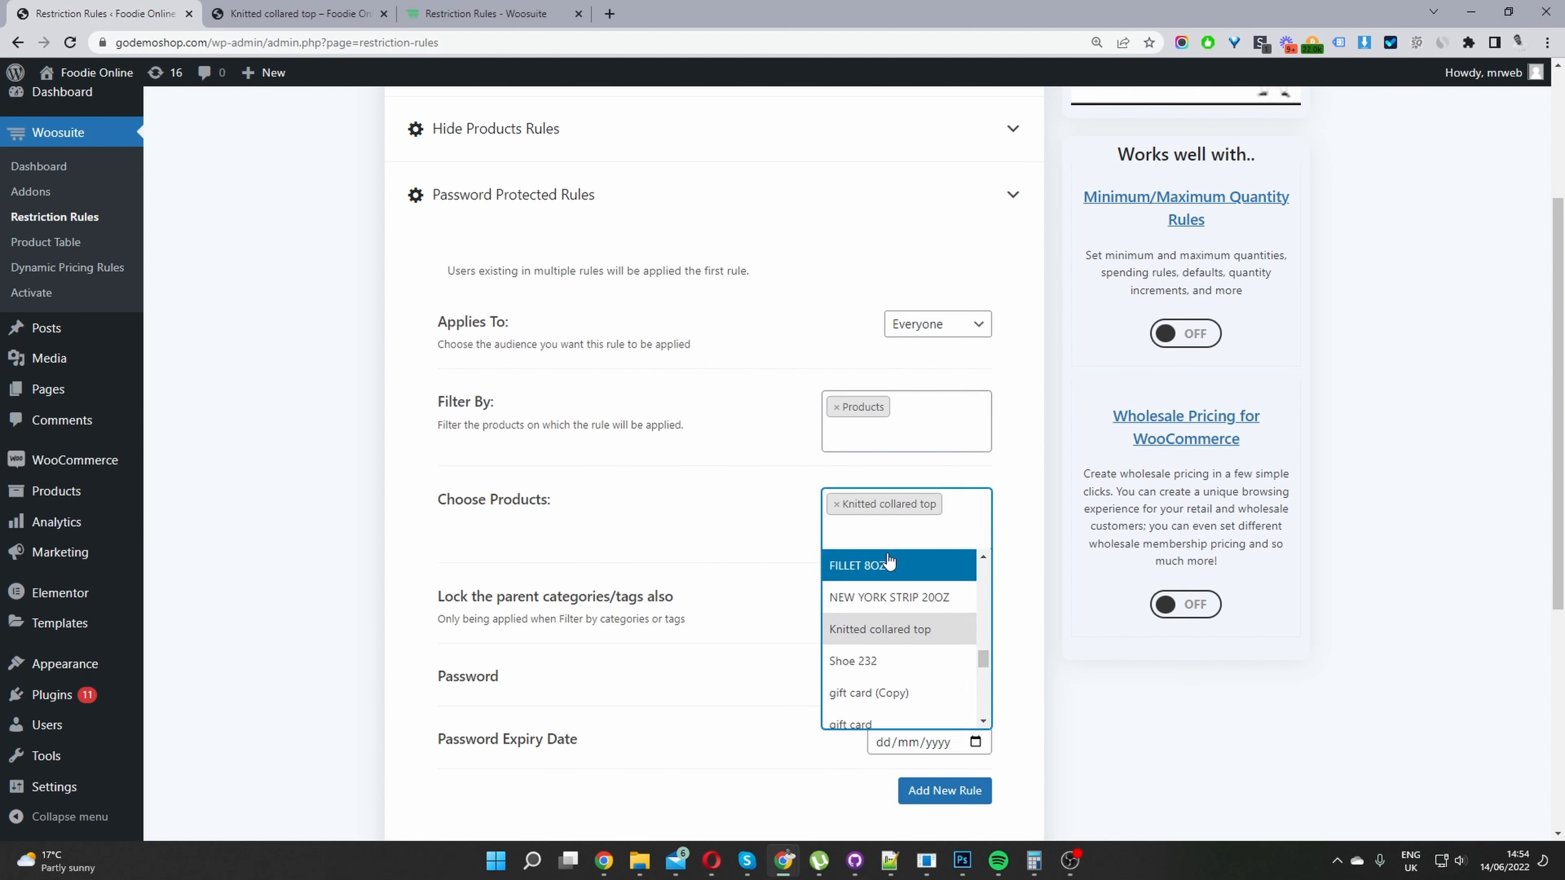
left_click(758, 522)
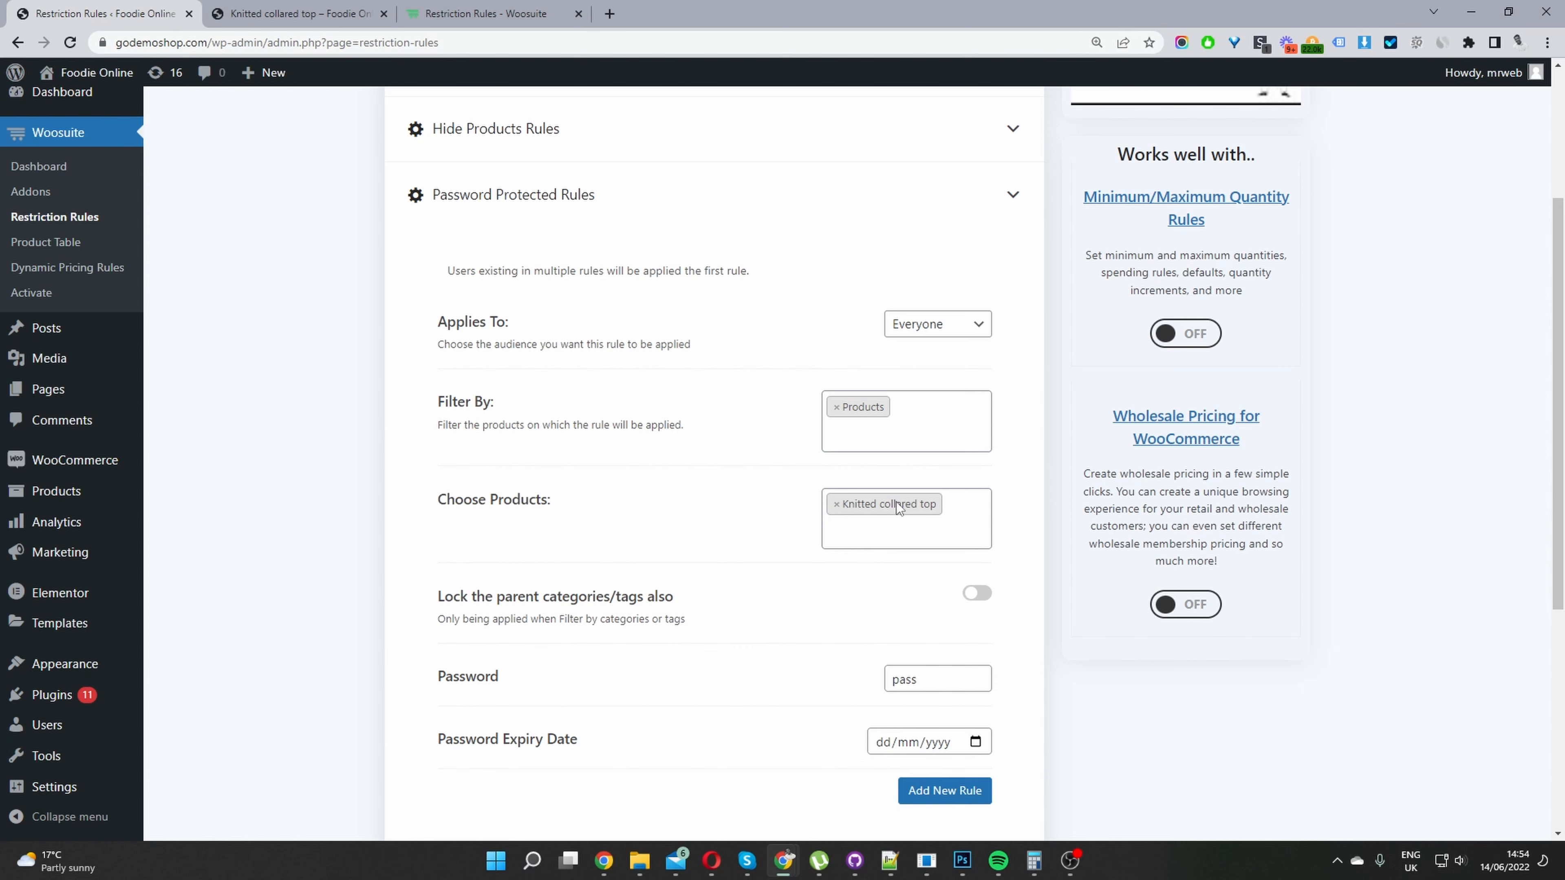
scroll(829, 586, "down", 3)
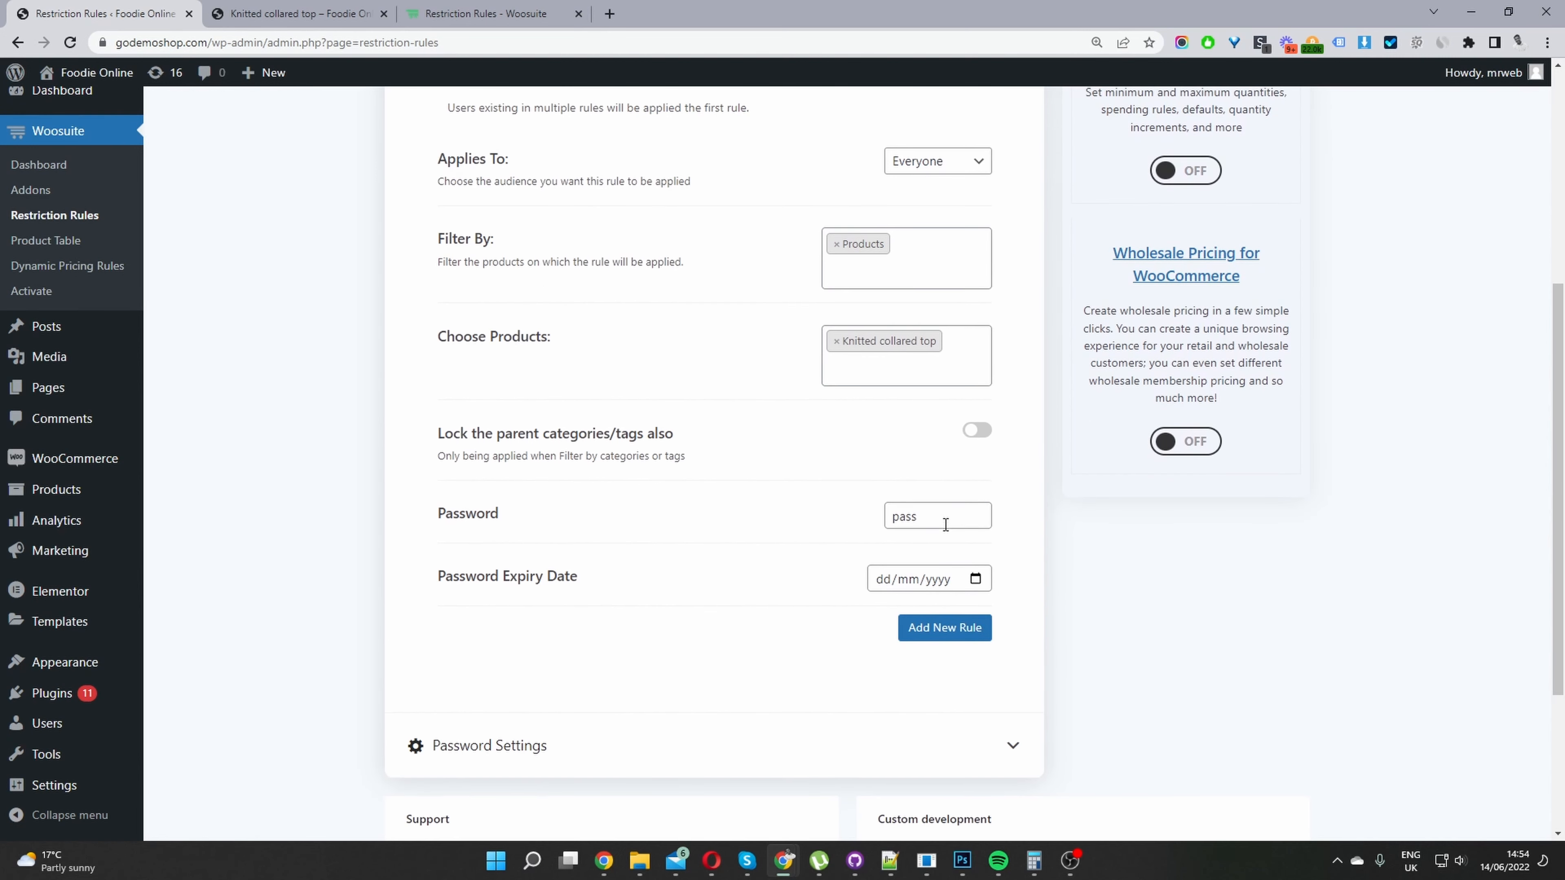
left_click_drag(942, 523, 888, 518)
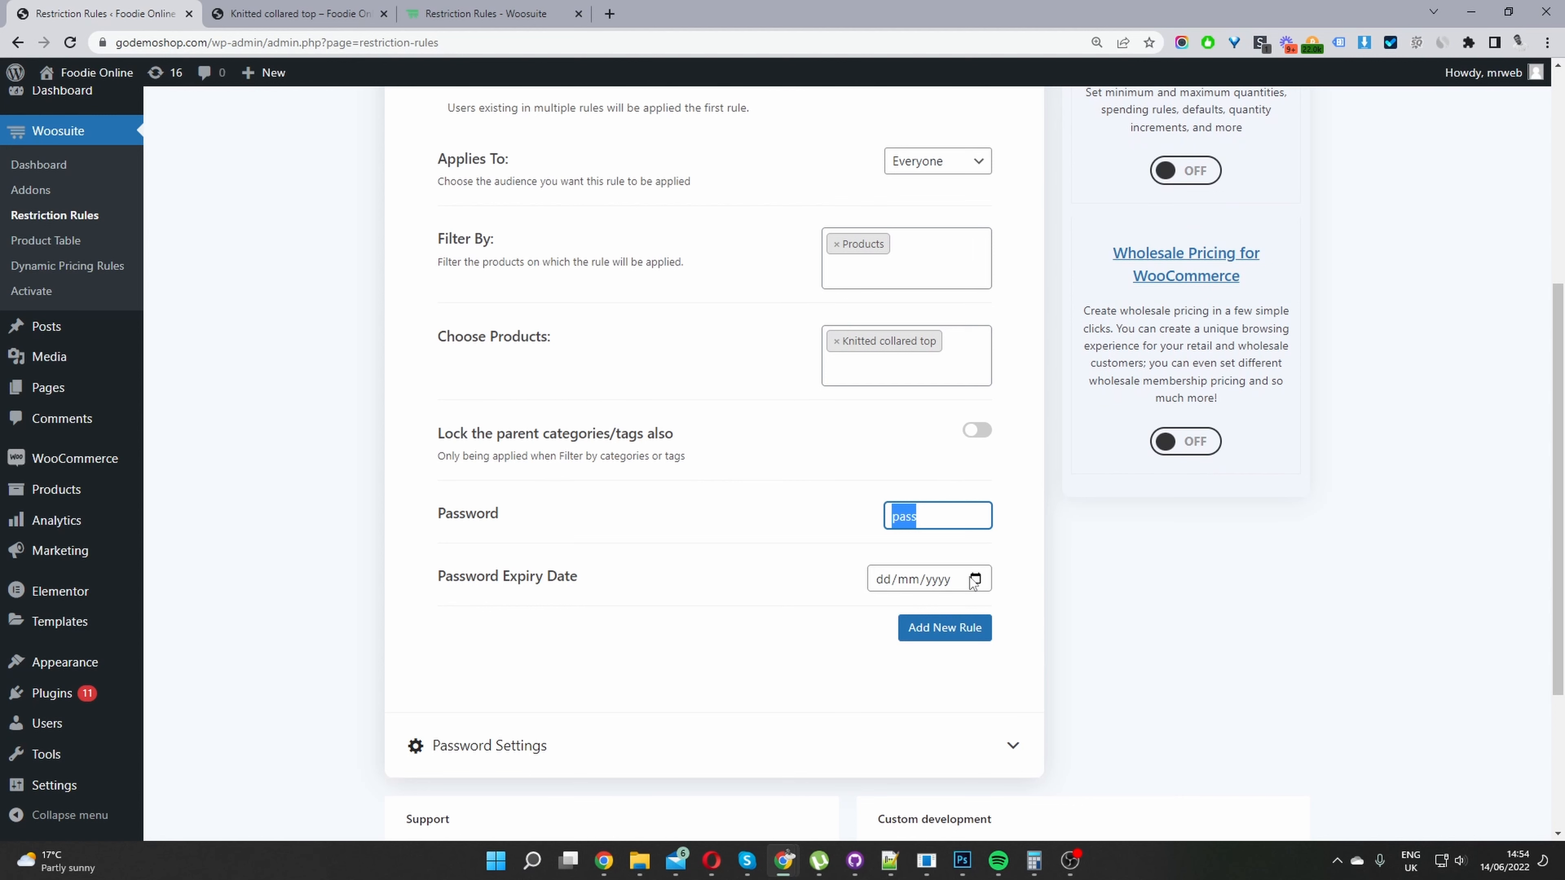
Step: In the Password Settings, change the password entry form's description to "This product is password protected"
scroll(930, 617, "down", 3)
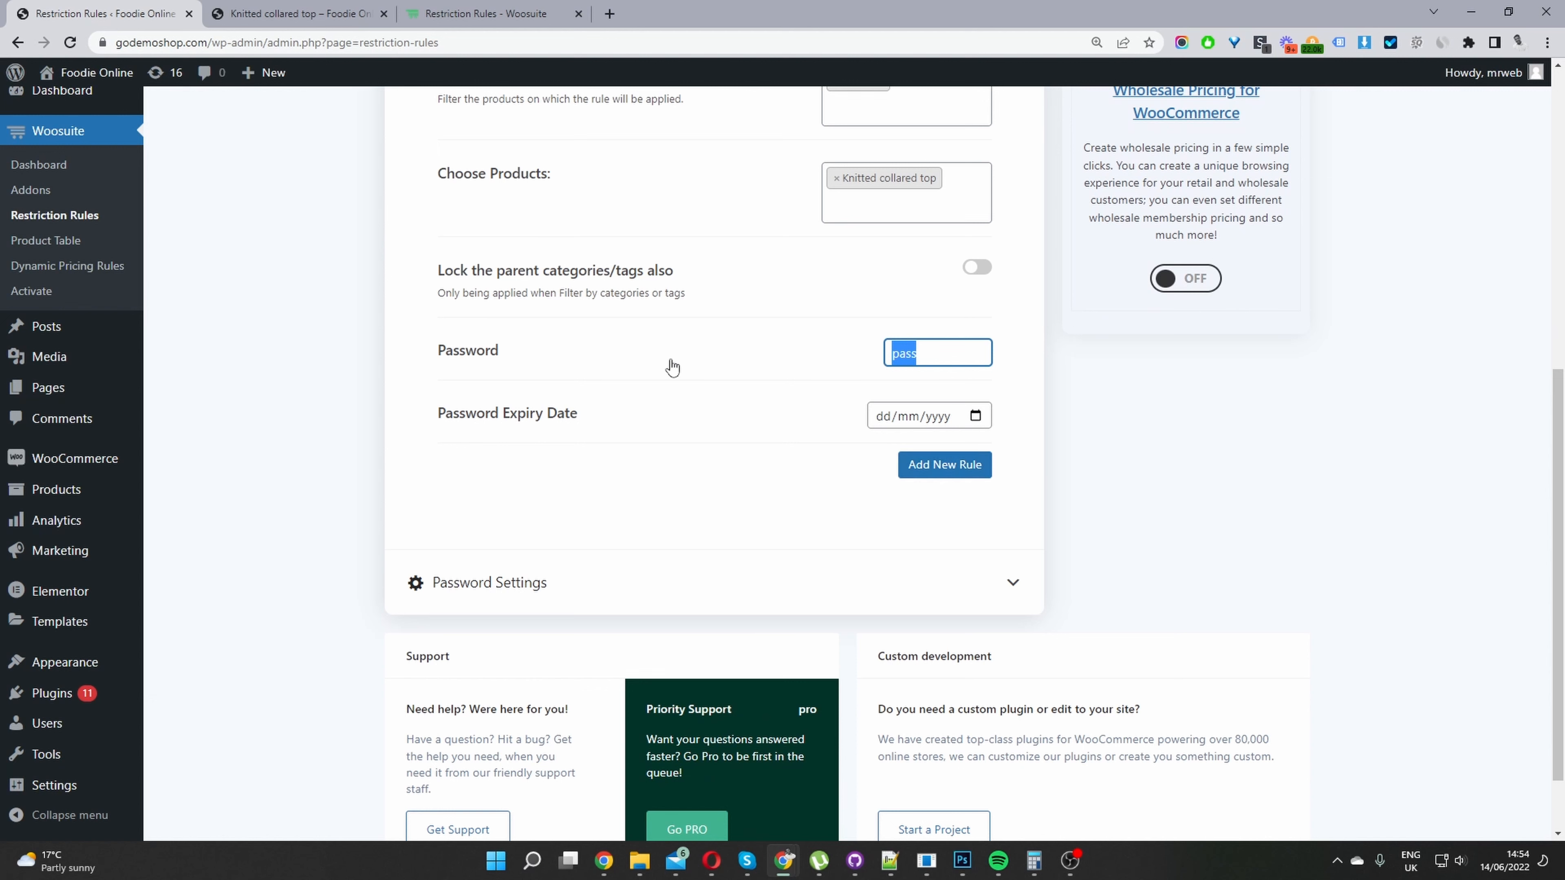
left_click(483, 601)
left_click(704, 345)
left_click_drag(704, 345, 446, 328)
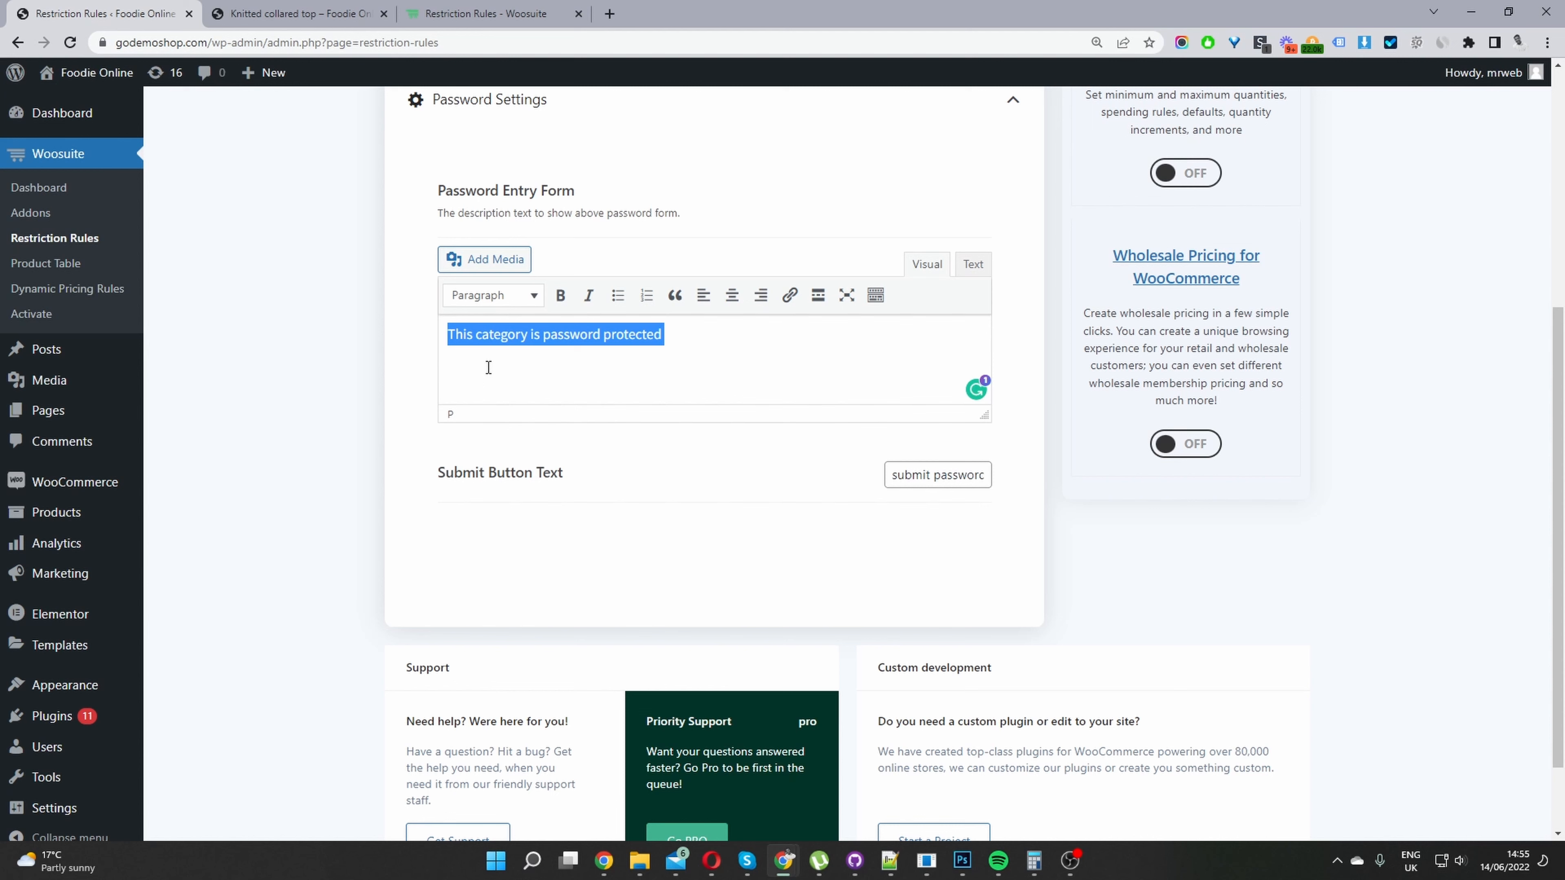
left_click(490, 334)
left_click_drag(479, 333, 528, 333)
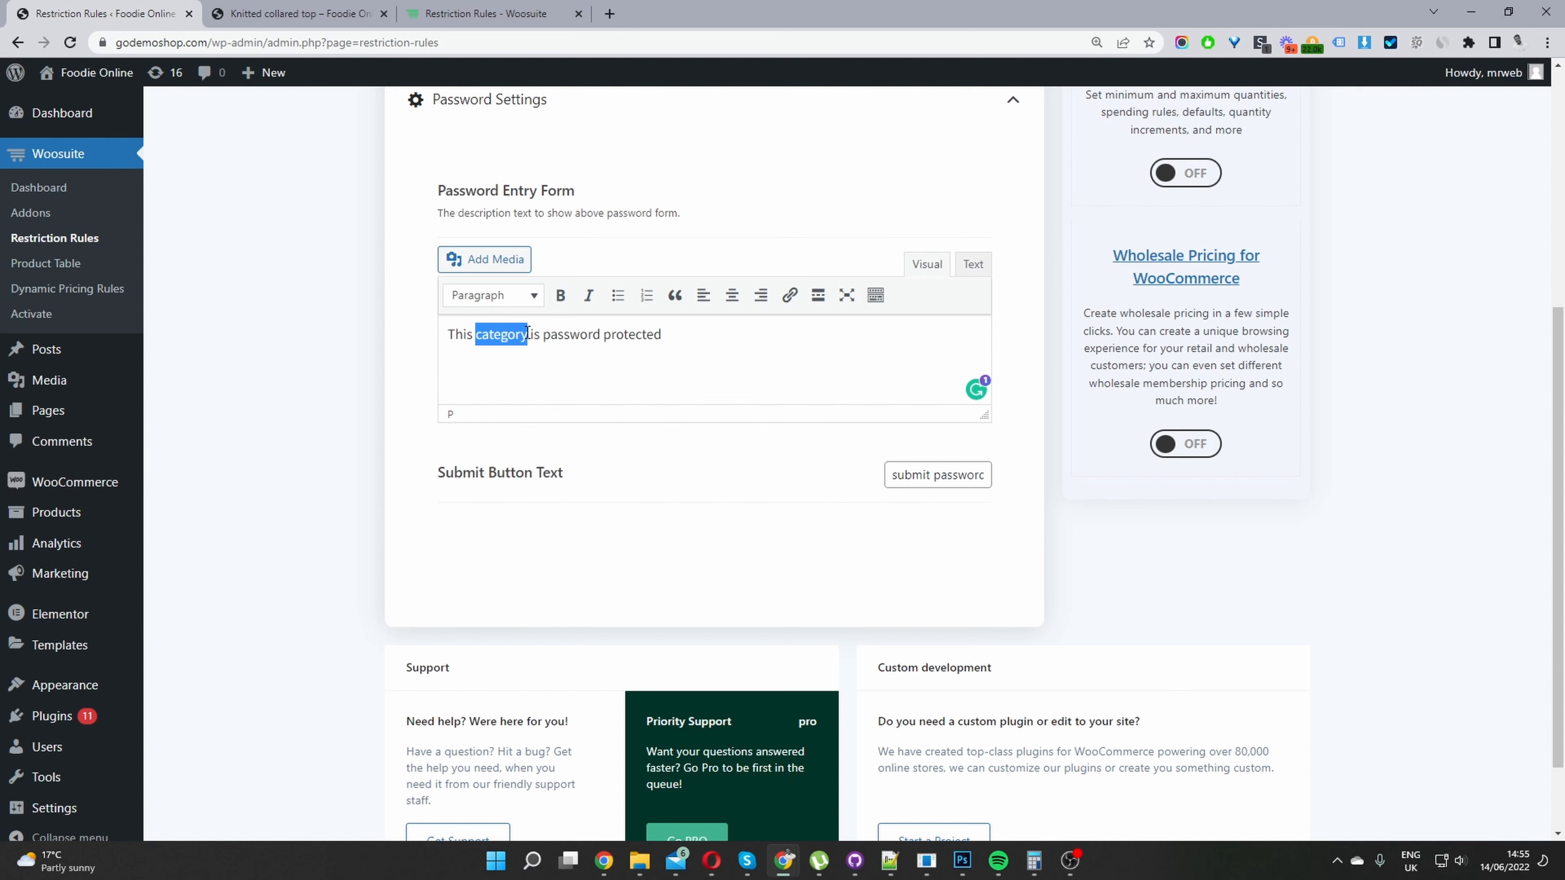
type("product")
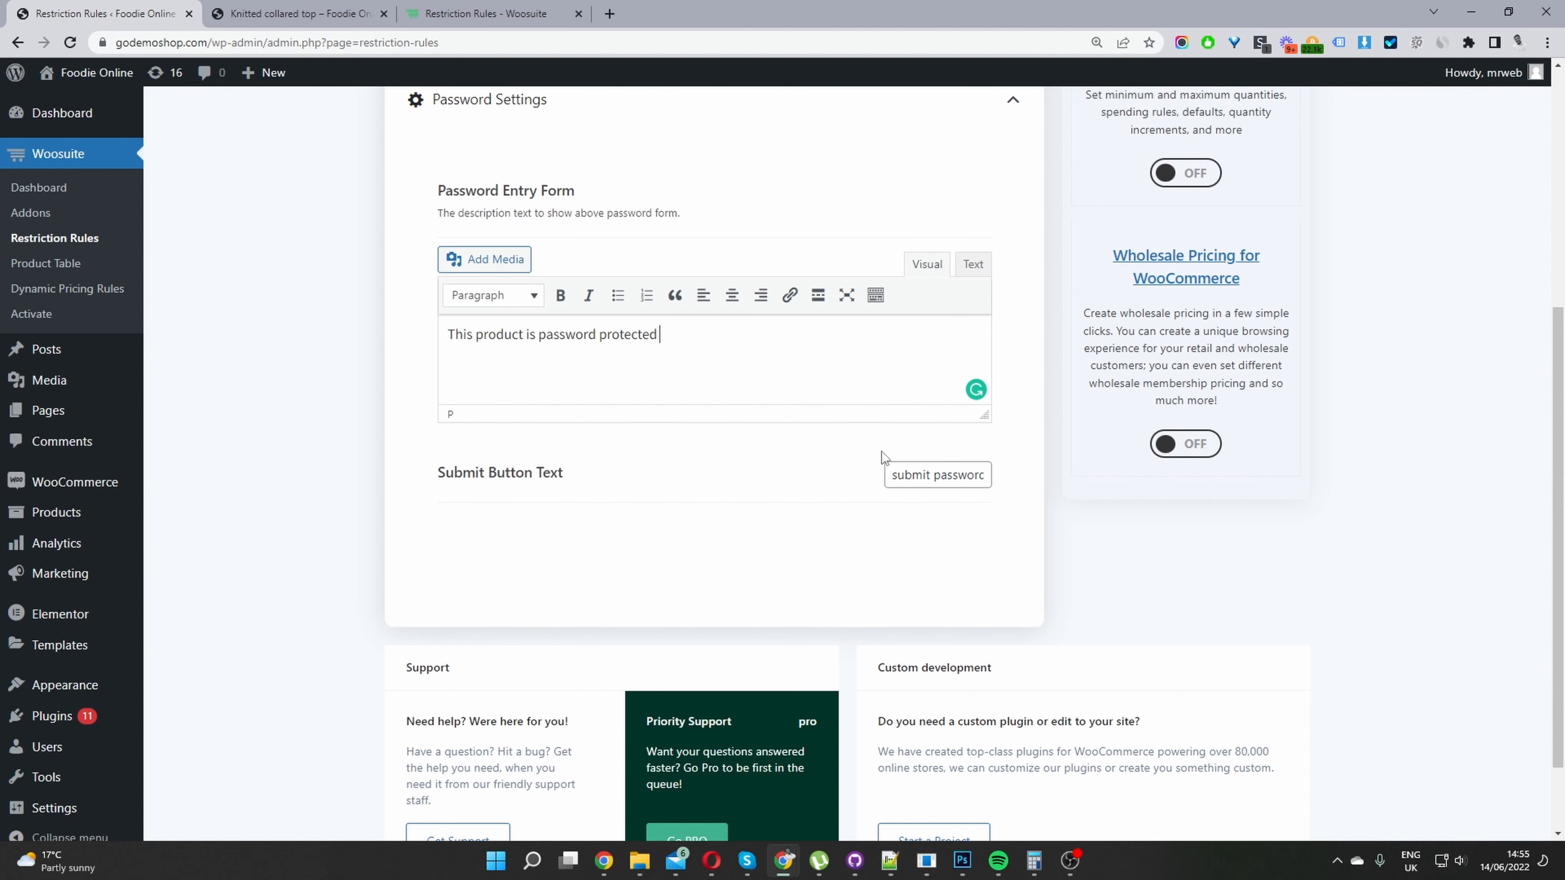
Step: Check the submit button text and save the restriction rule changes
left_click_drag(893, 475, 990, 475)
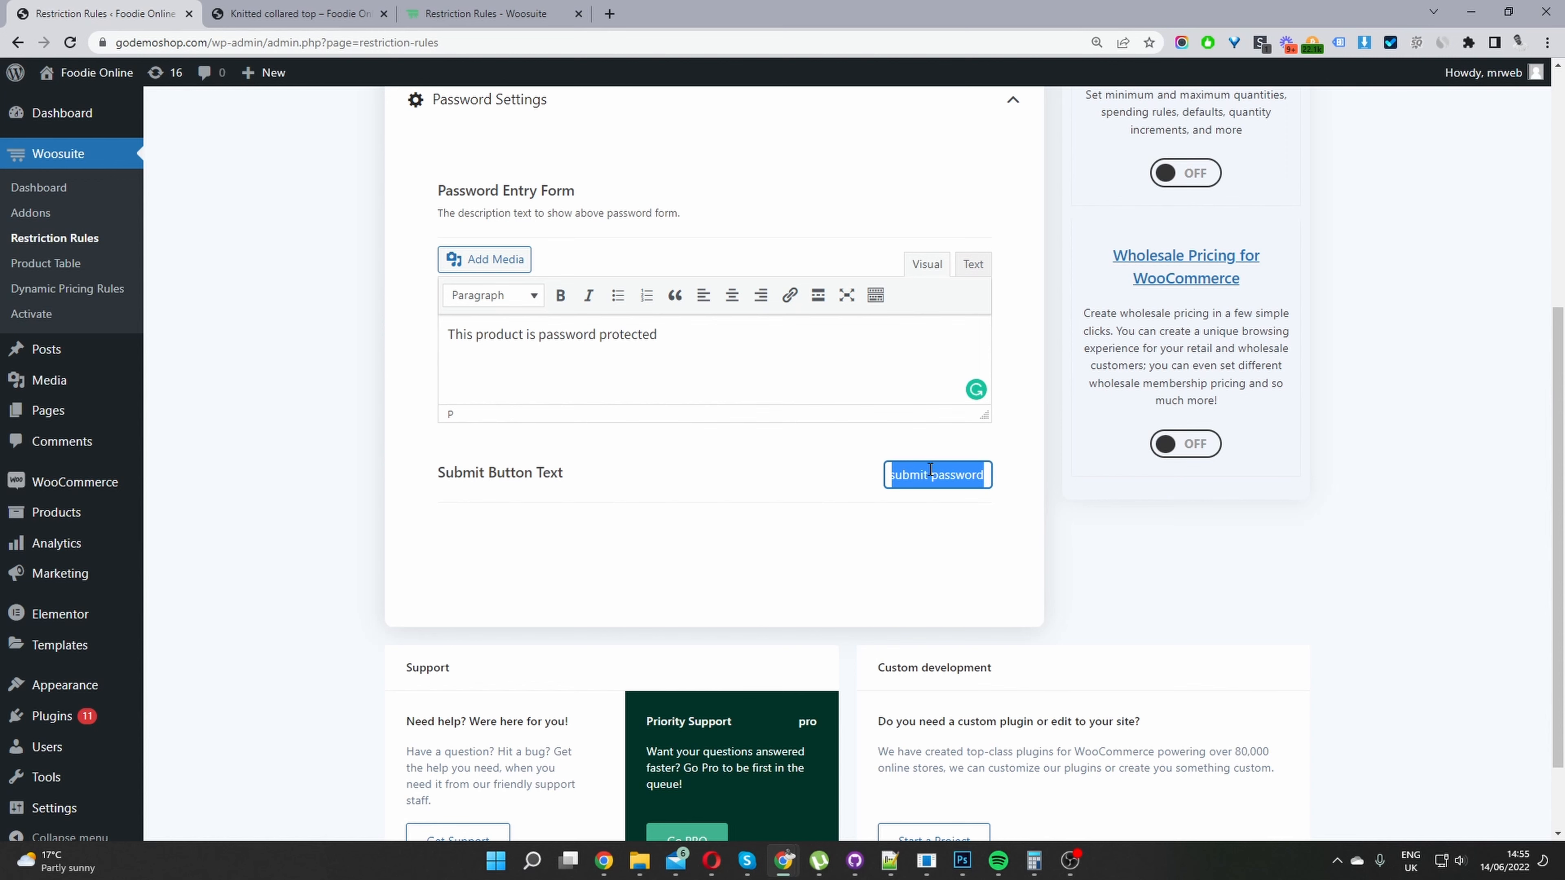
scroll(1111, 486, "up", 5)
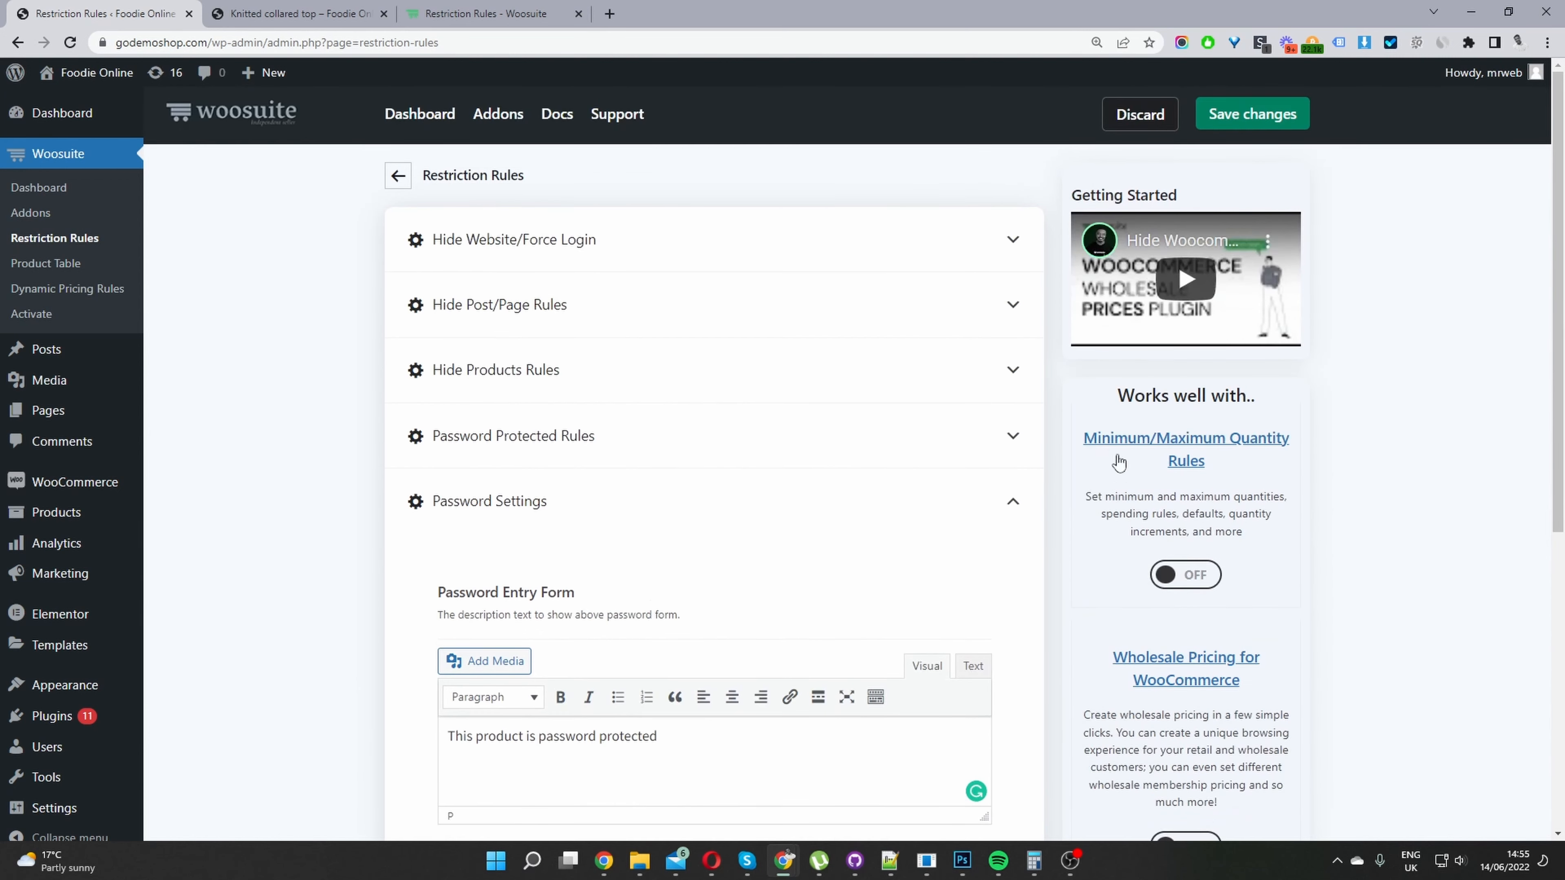
left_click(1240, 131)
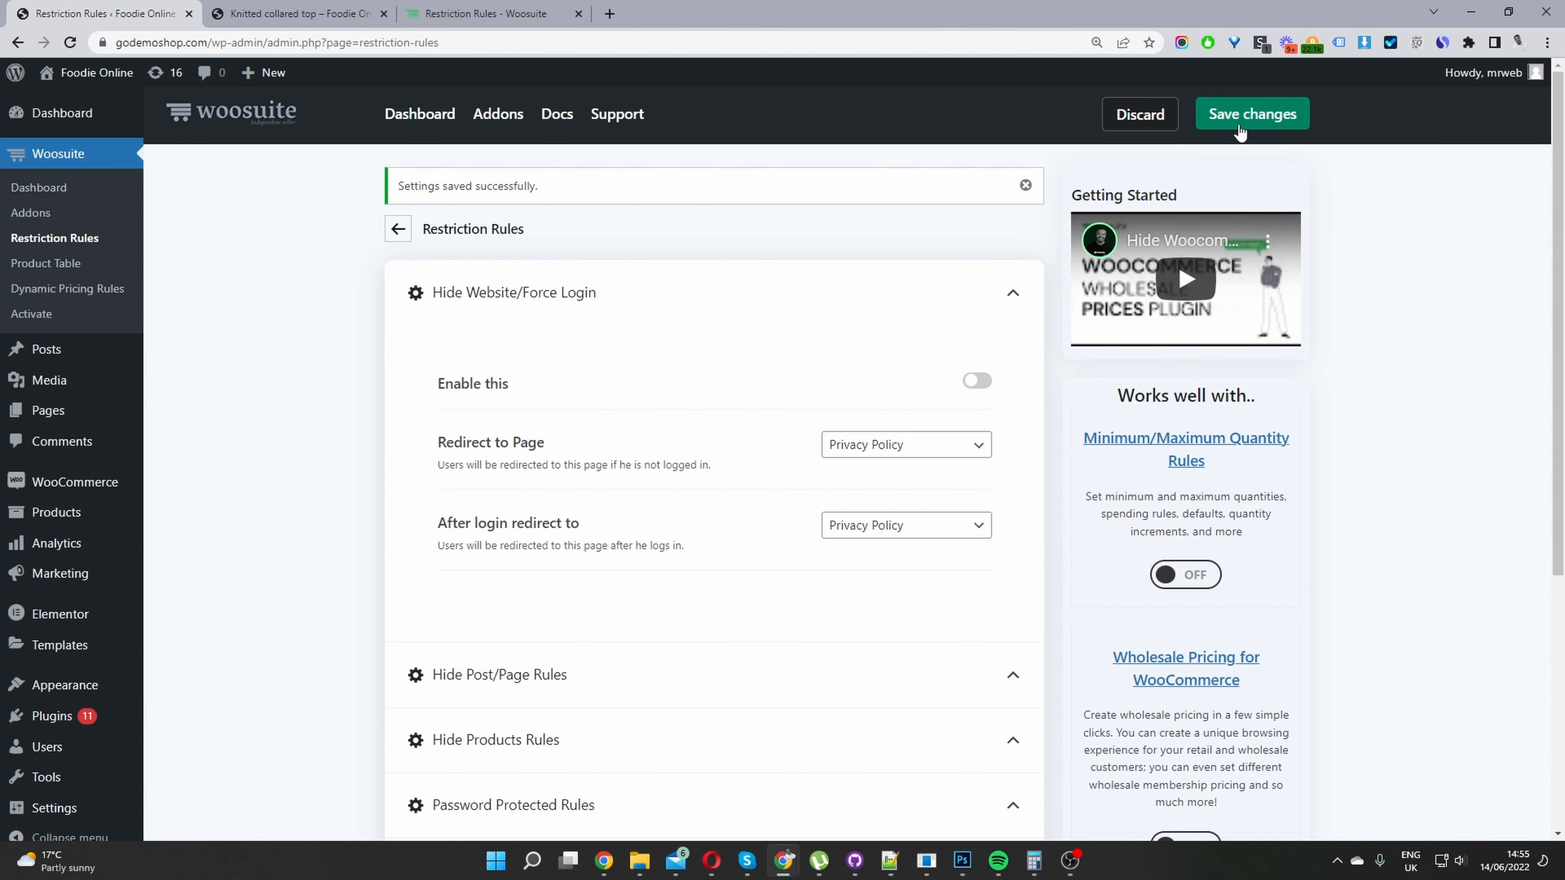
Step: Open the Knitted collared top's product page in a new browser tab and check its protection message
key("ctrl+Tab")
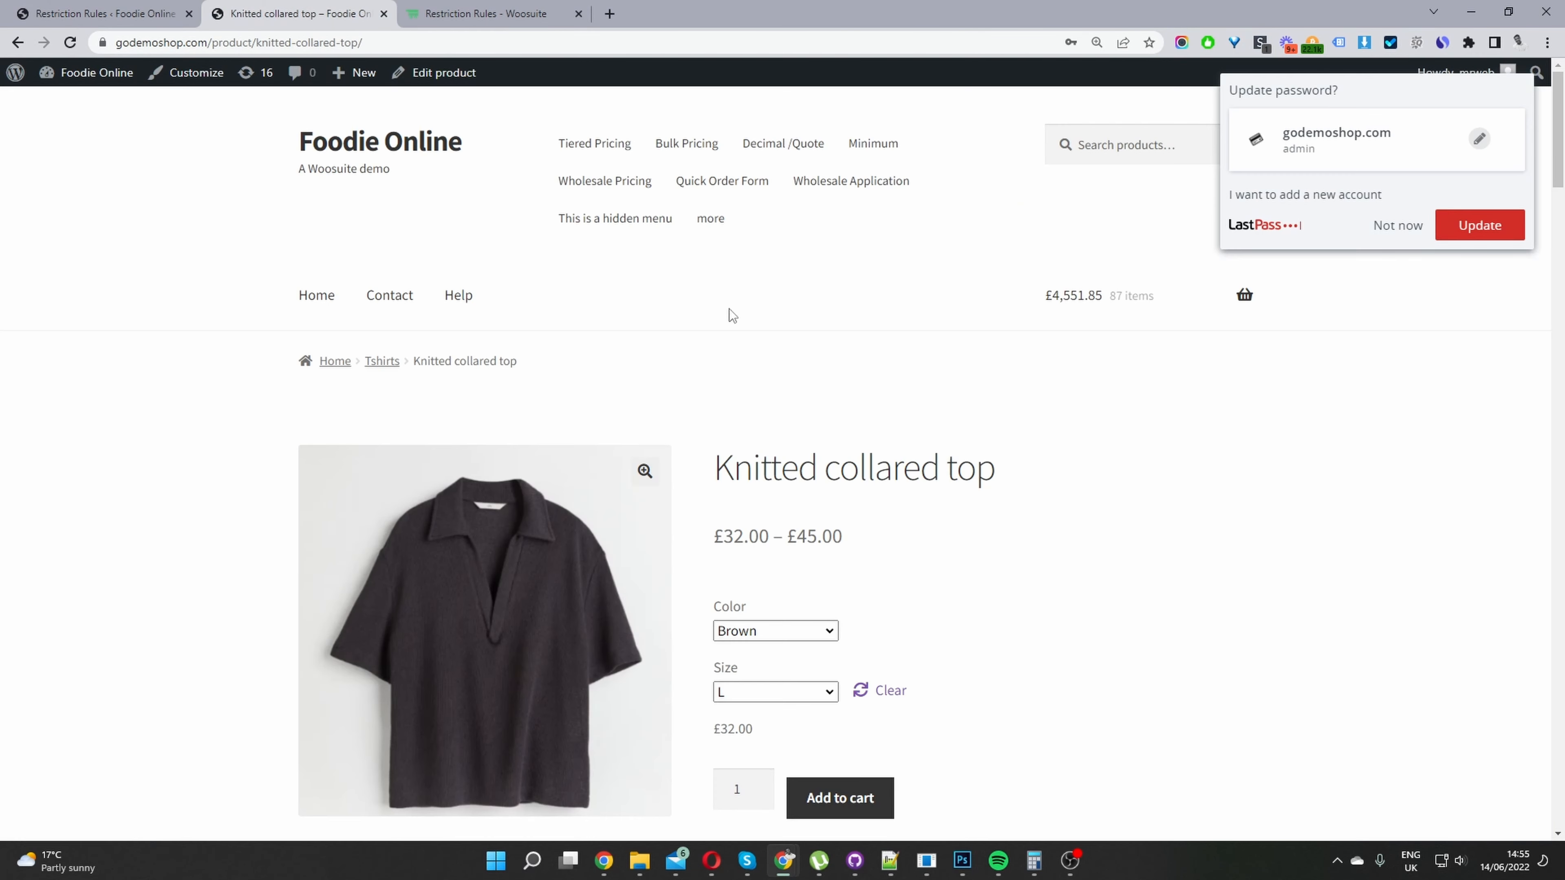
left_click(450, 38)
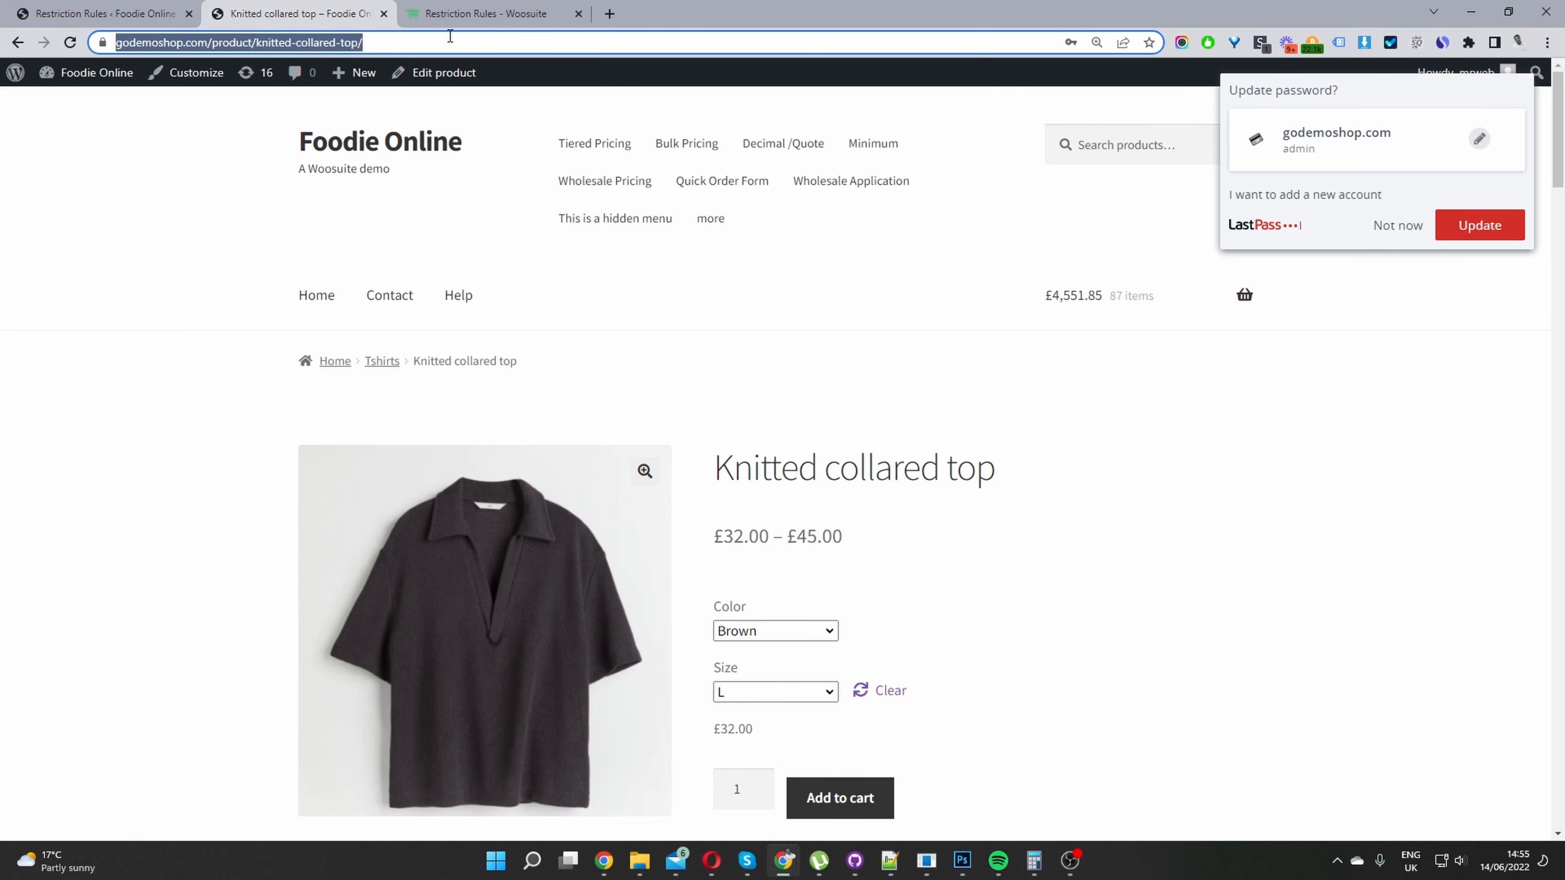
left_click_drag(451, 36, 613, 13)
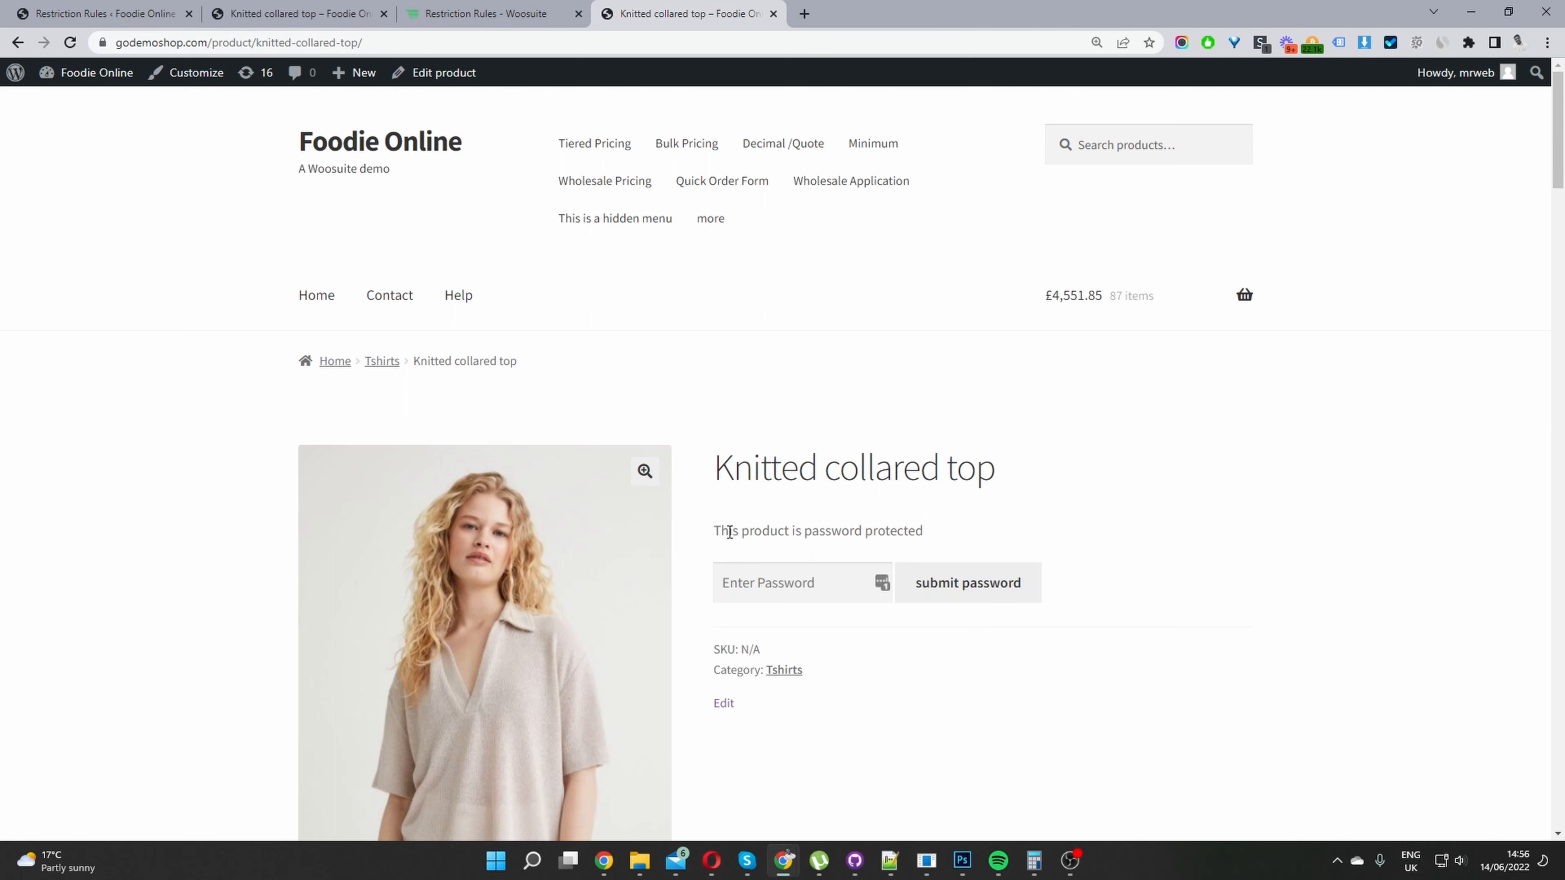
left_click_drag(721, 531, 883, 524)
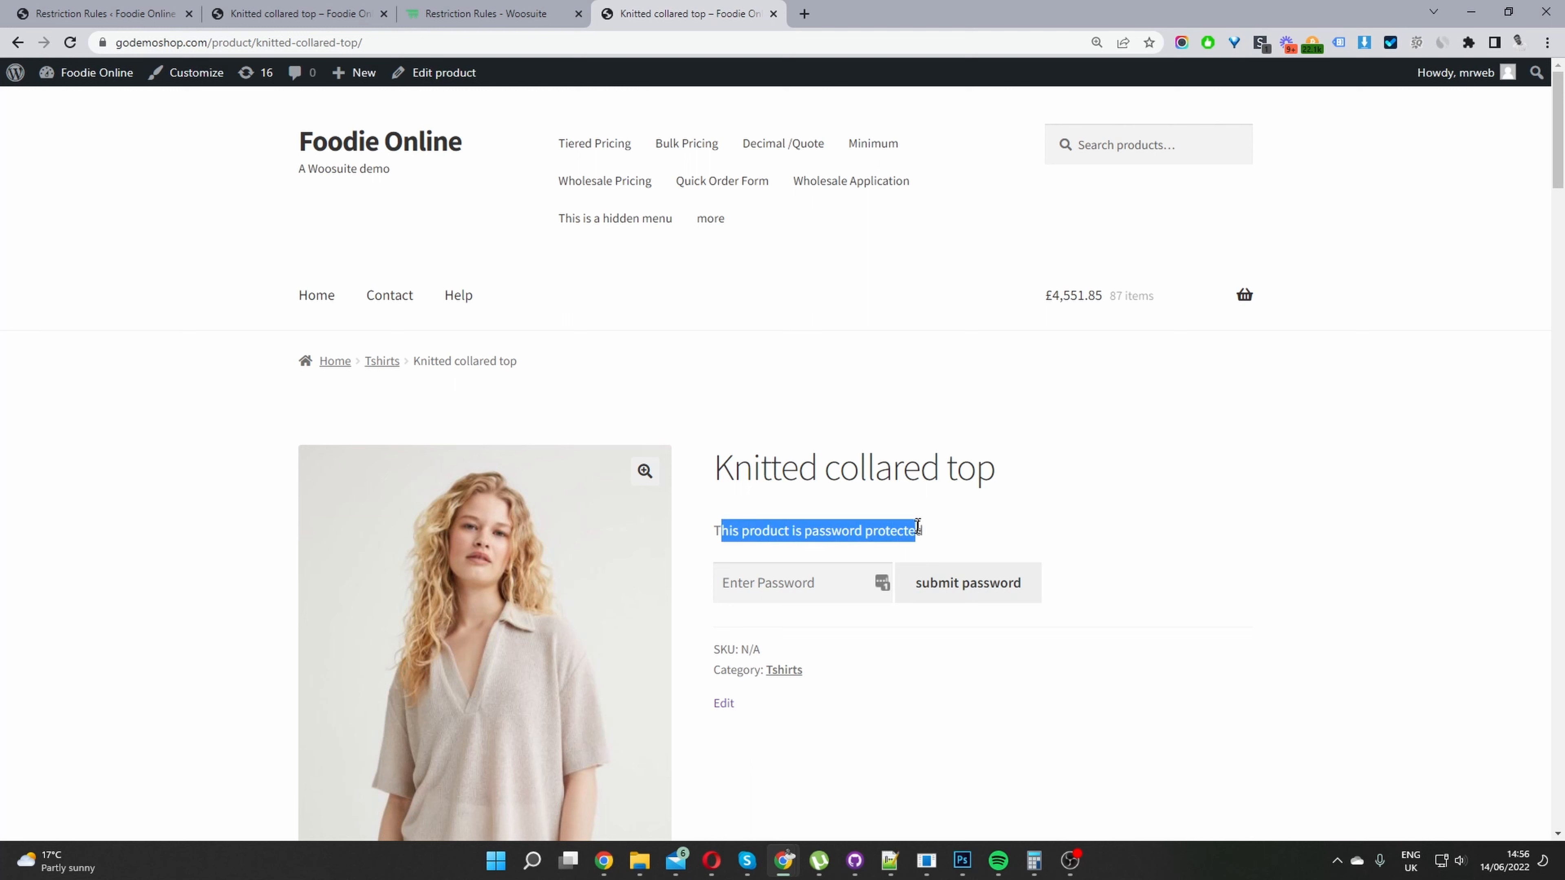
Step: Enter the product password in the Knitted collared top's password form and submit it
left_click(821, 594)
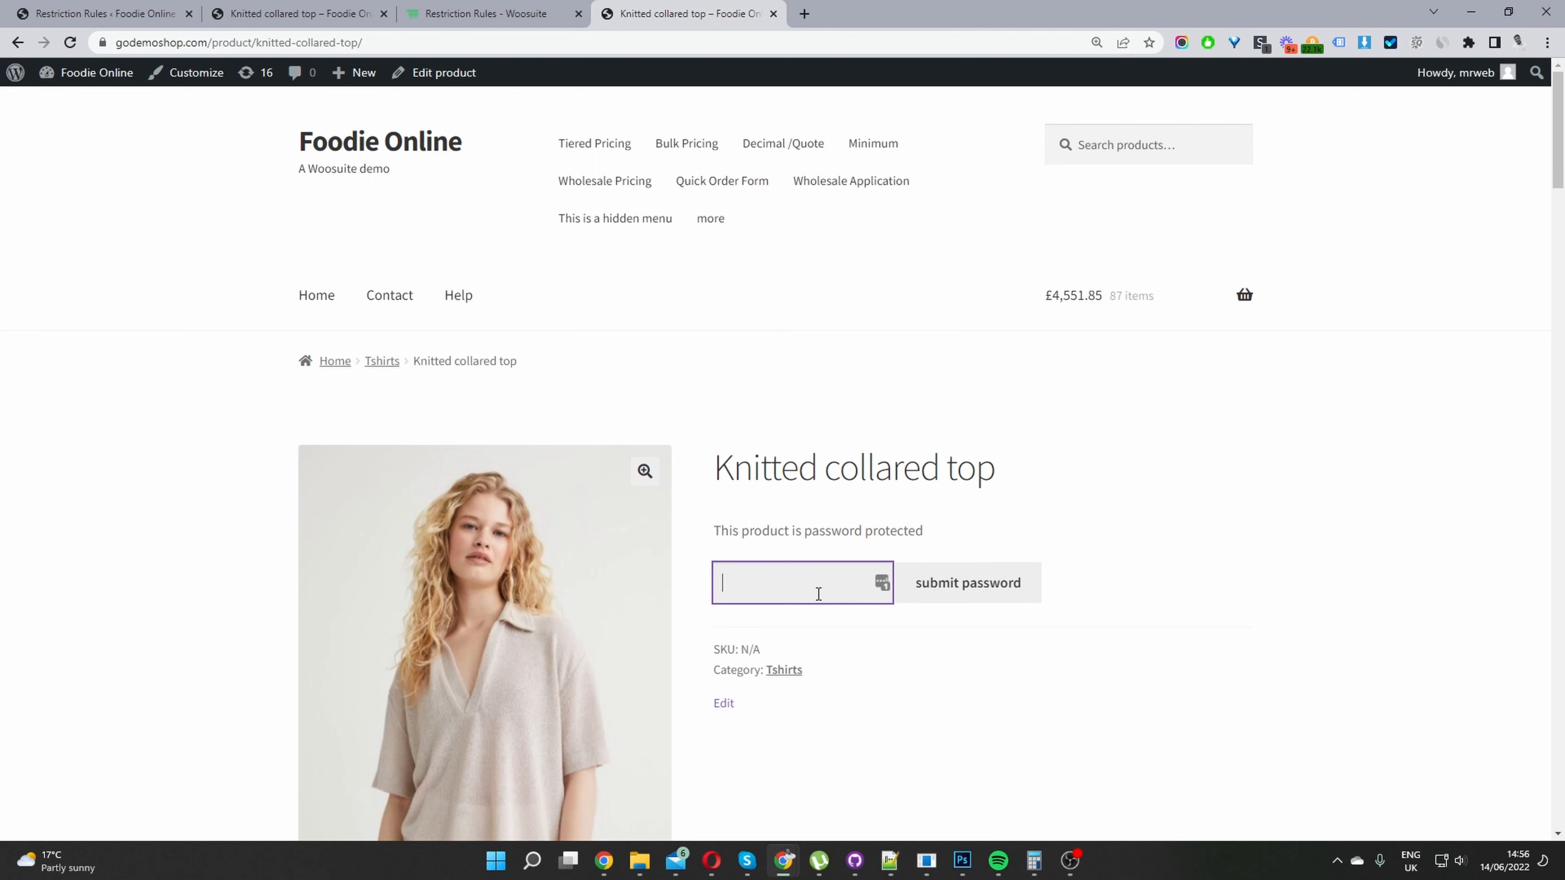
type("••••")
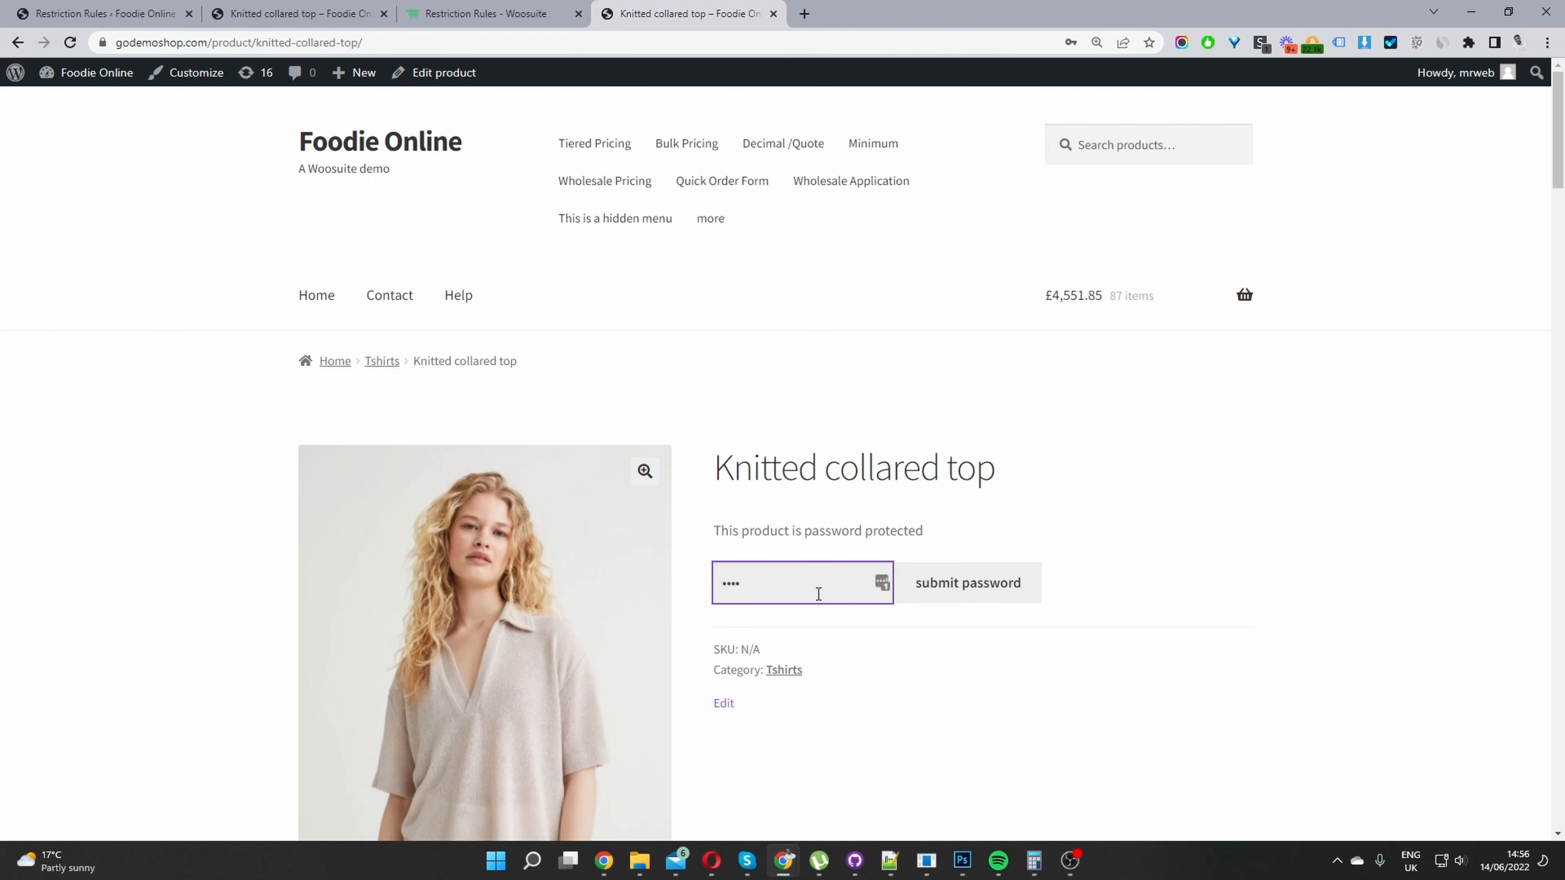
left_click(1008, 585)
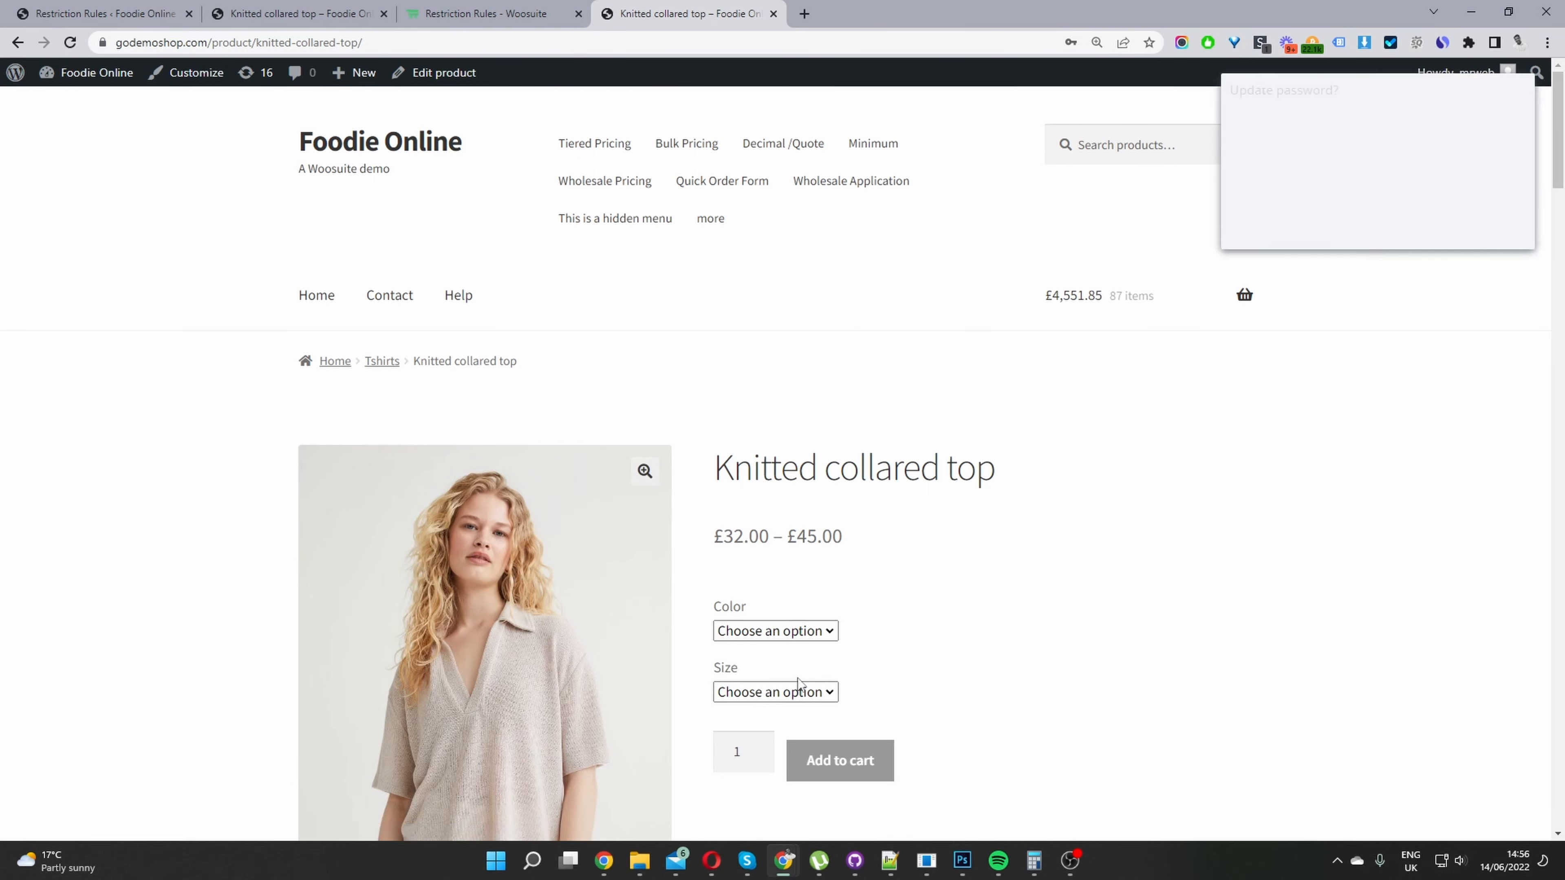